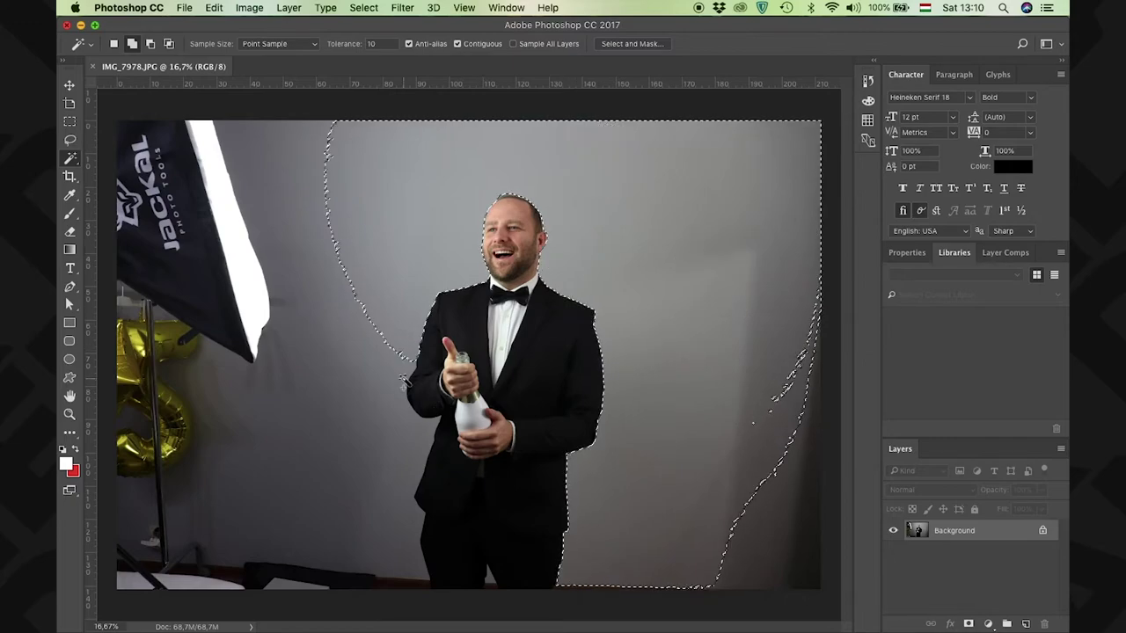
Add the grey backdrop left of the man to the selection and inspect the selection edge at 100%.
shift+click(336, 544)
key(z)
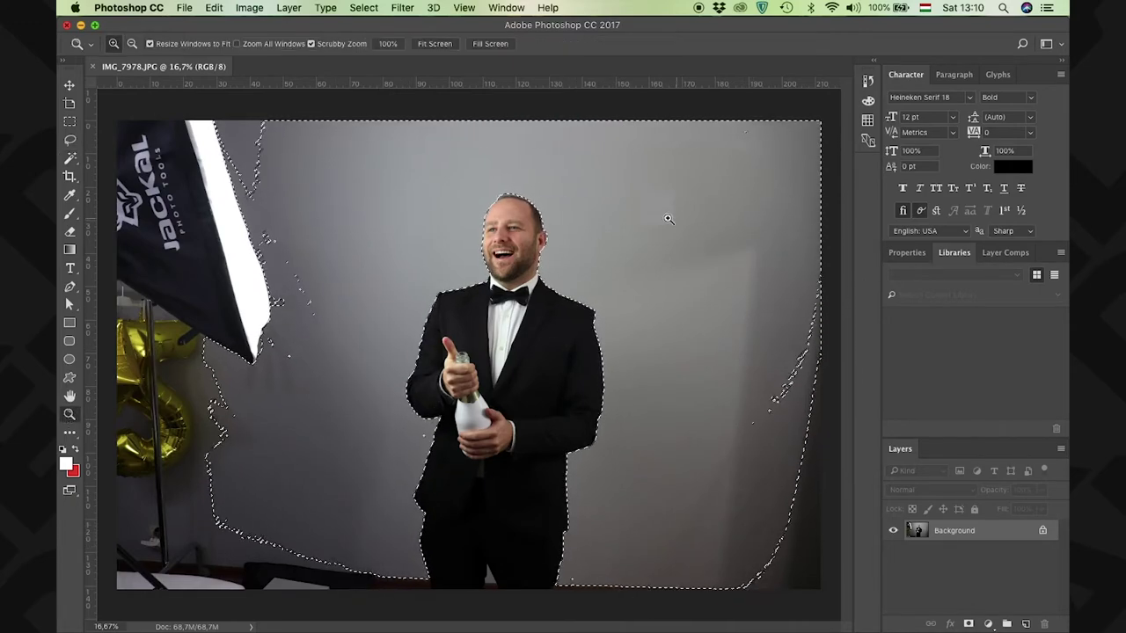
key(super+1)
scroll(847, 271, down, 10)
scroll(560, 319, up, 5)
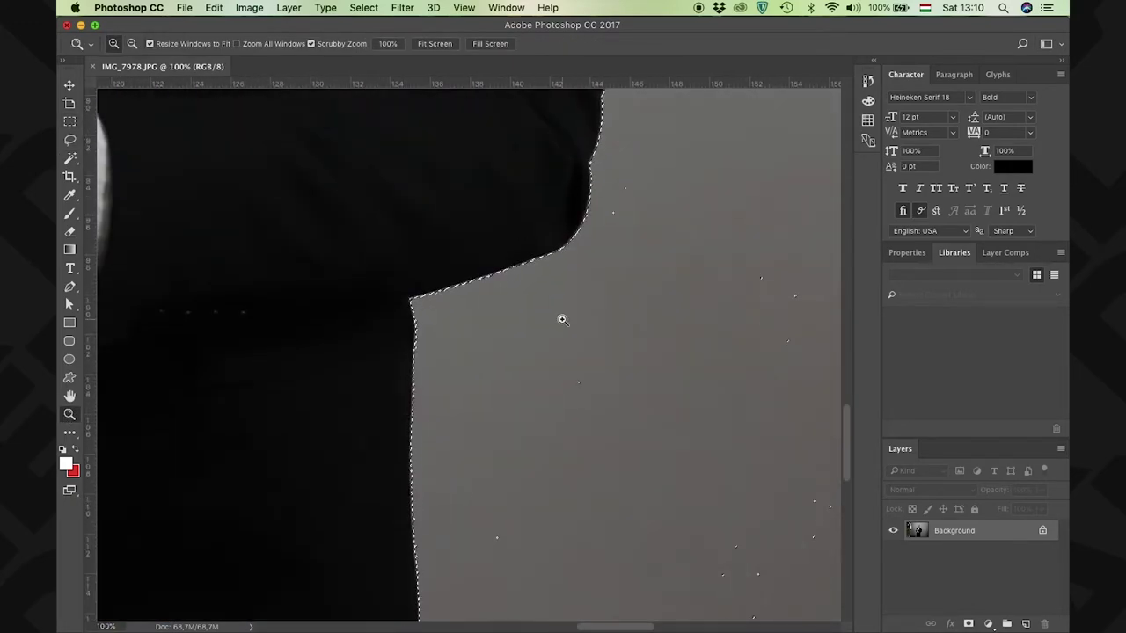
key(super+0)
Invert the selection, copy the man to a new layer and hide the Background layer.
click(363, 7)
key(super+j)
click(893, 550)
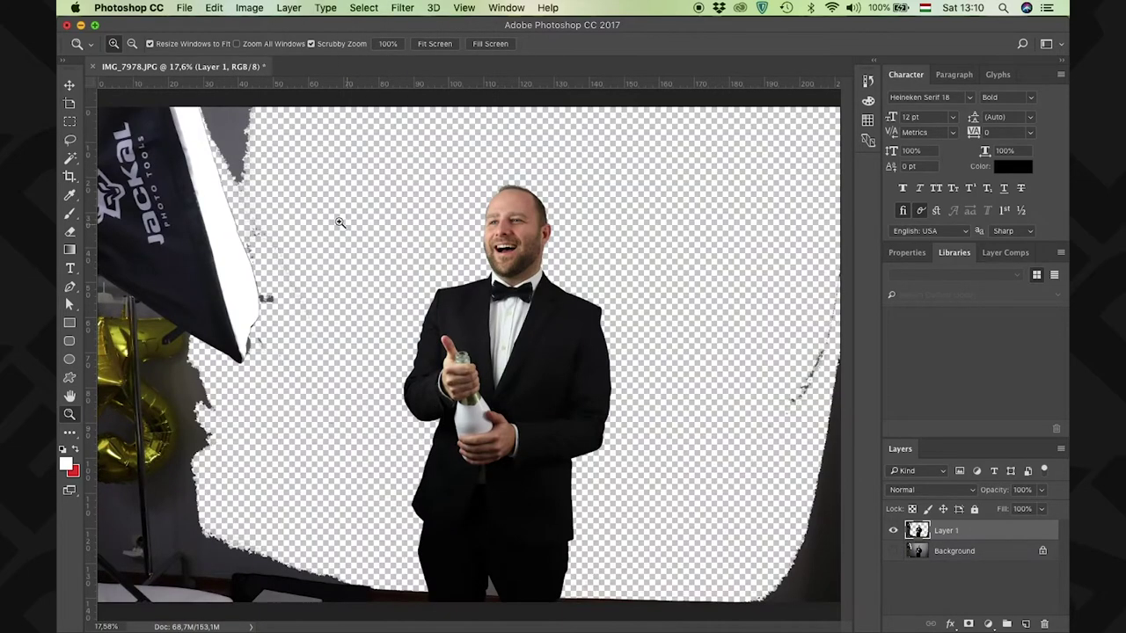
Crop the image to a rectangular selection around the cut-out man.
key(m)
drag(283, 130, 753, 555)
click(249, 7)
click(264, 164)
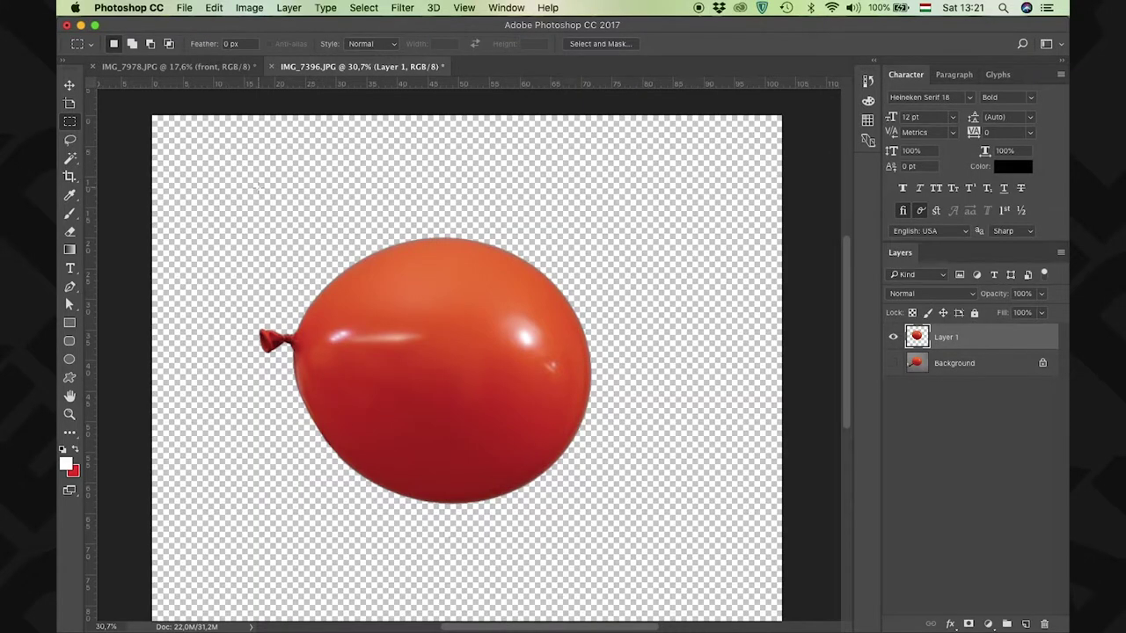
Select the transparent area around the red balloon in IMG_7396.JPG with the Magic Wand.
click(71, 141)
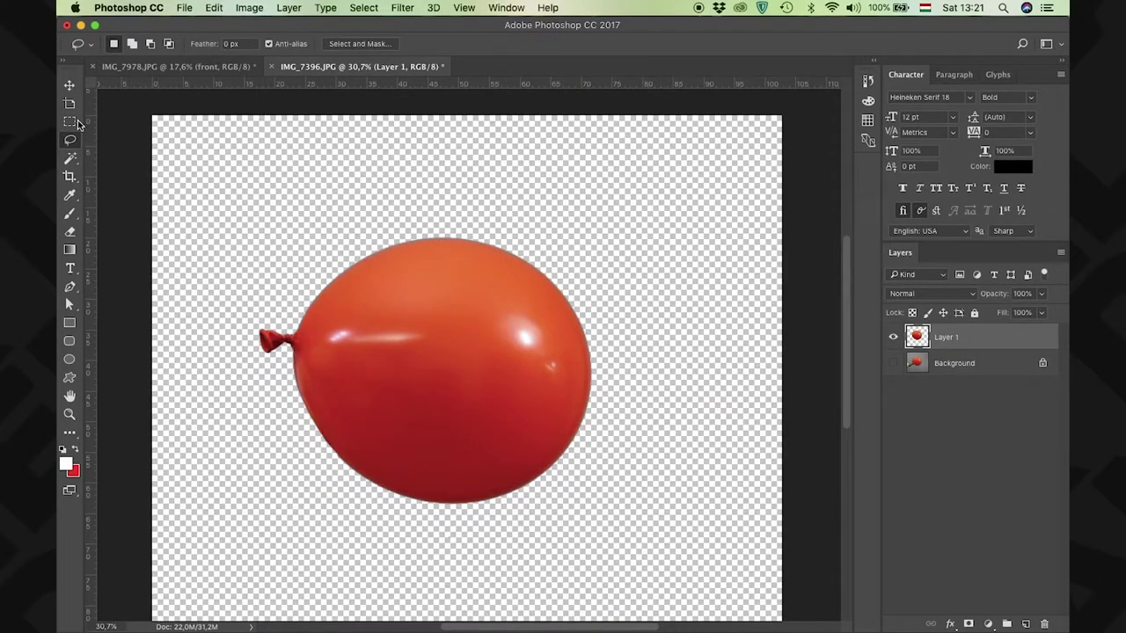
click(72, 158)
key(shift+w)
click(323, 144)
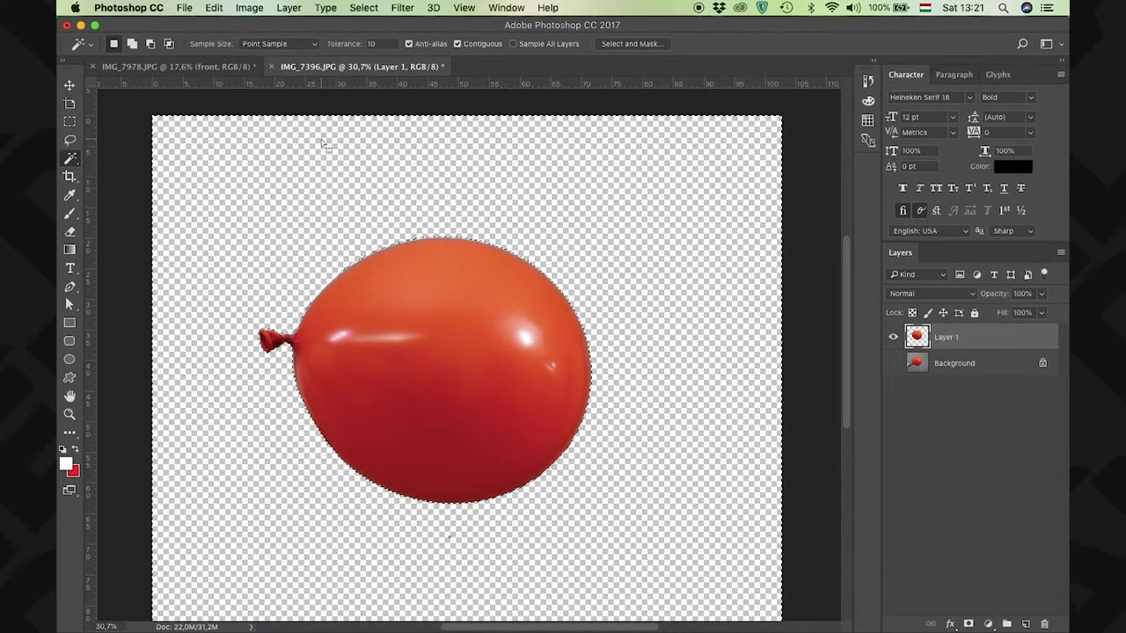
Invert the selection to the balloon and create a new layer group masked with it.
click(364, 8)
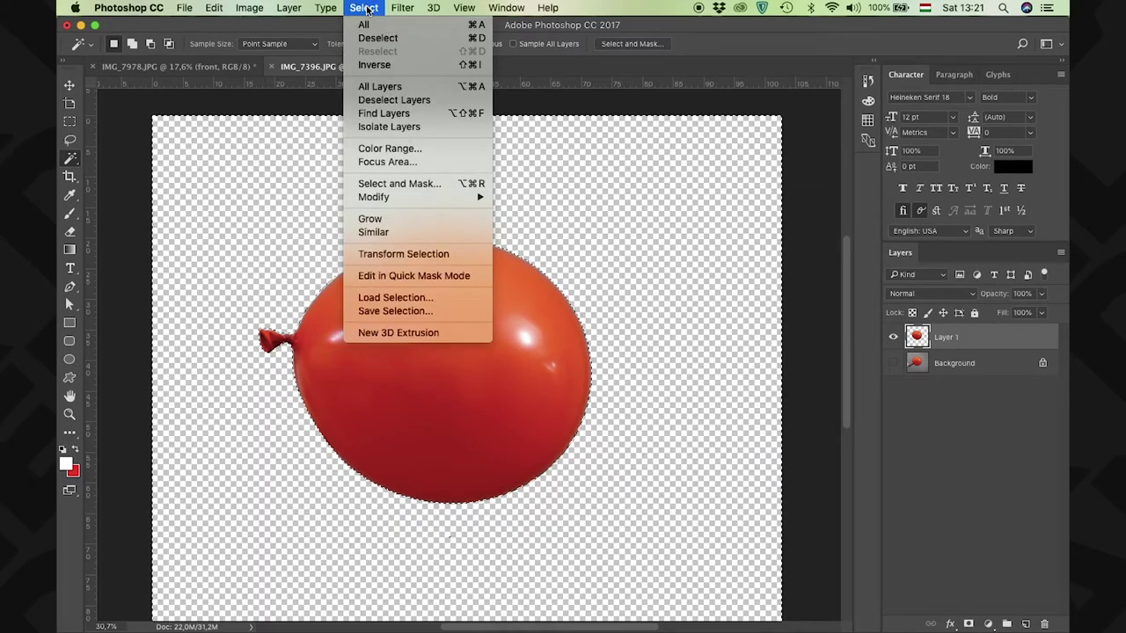
click(374, 64)
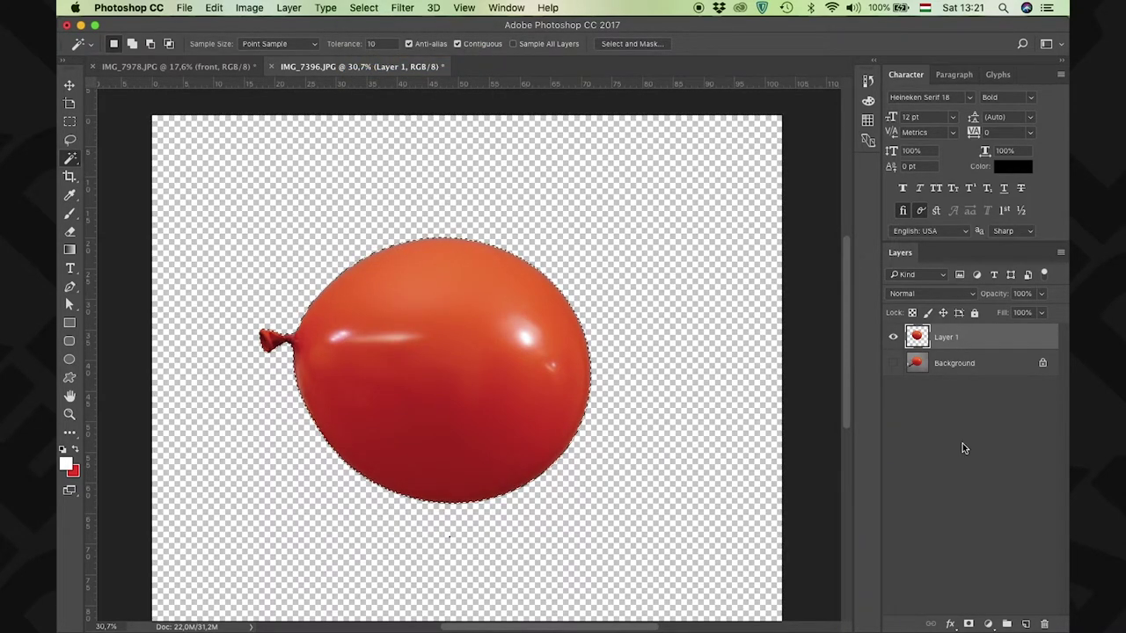
click(1007, 623)
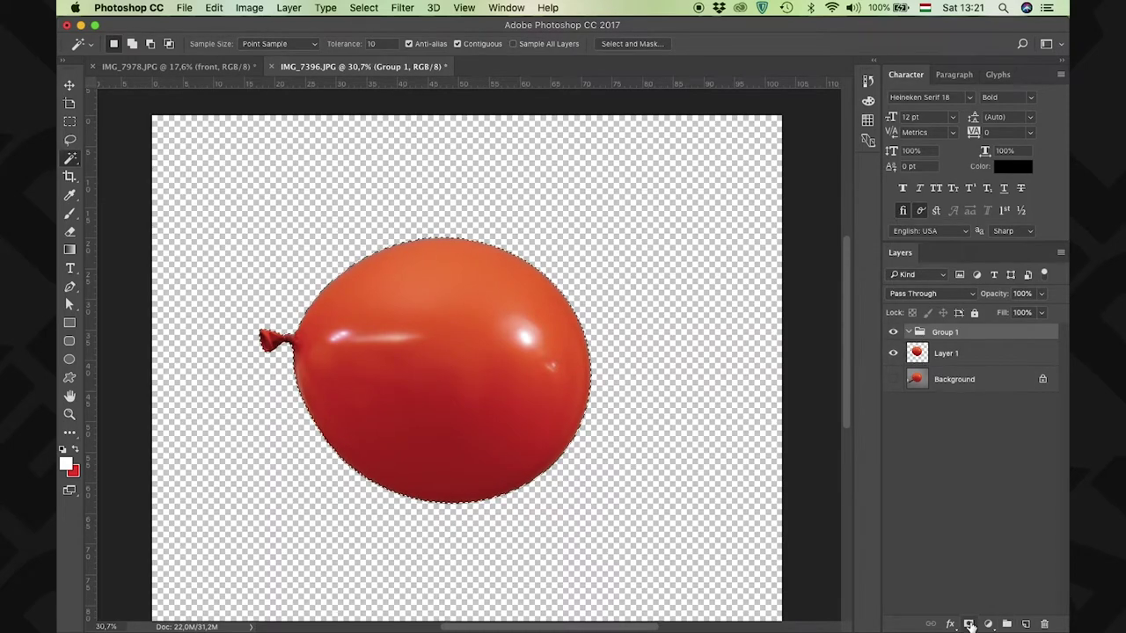
click(969, 624)
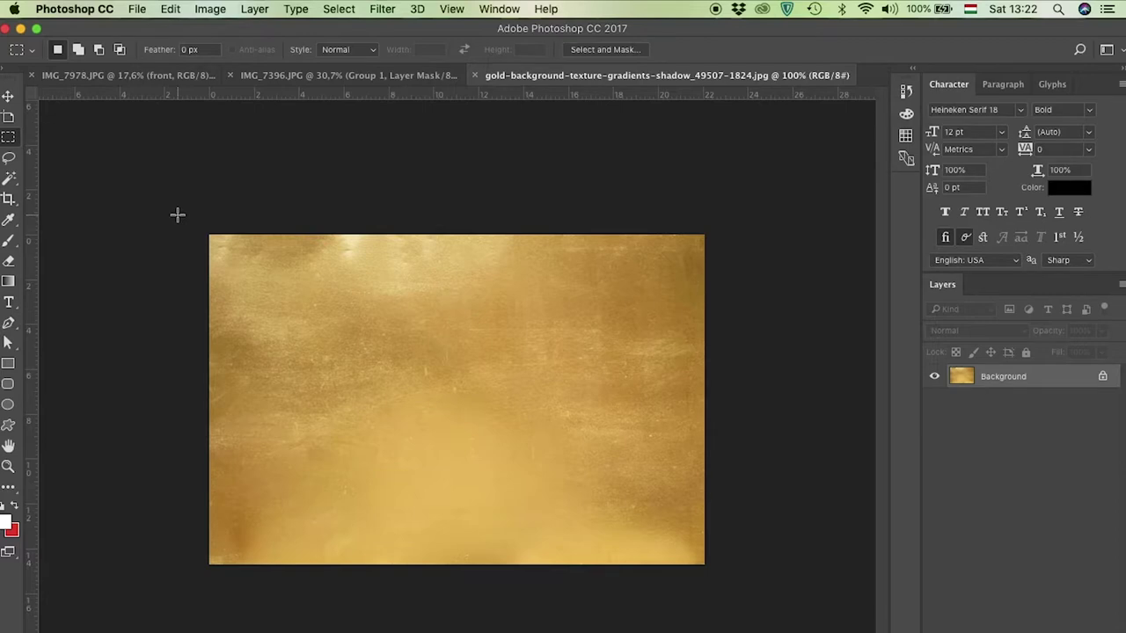
Copy the whole gold texture image and paste it into the masked group in IMG_7396.JPG.
drag(191, 194, 756, 613)
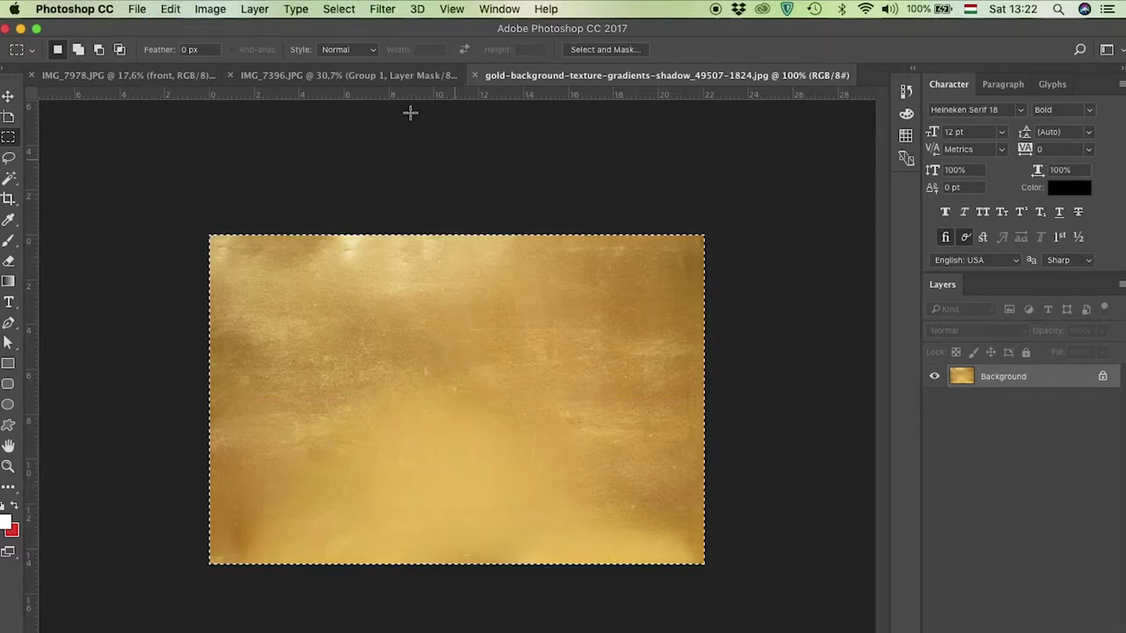
click(349, 75)
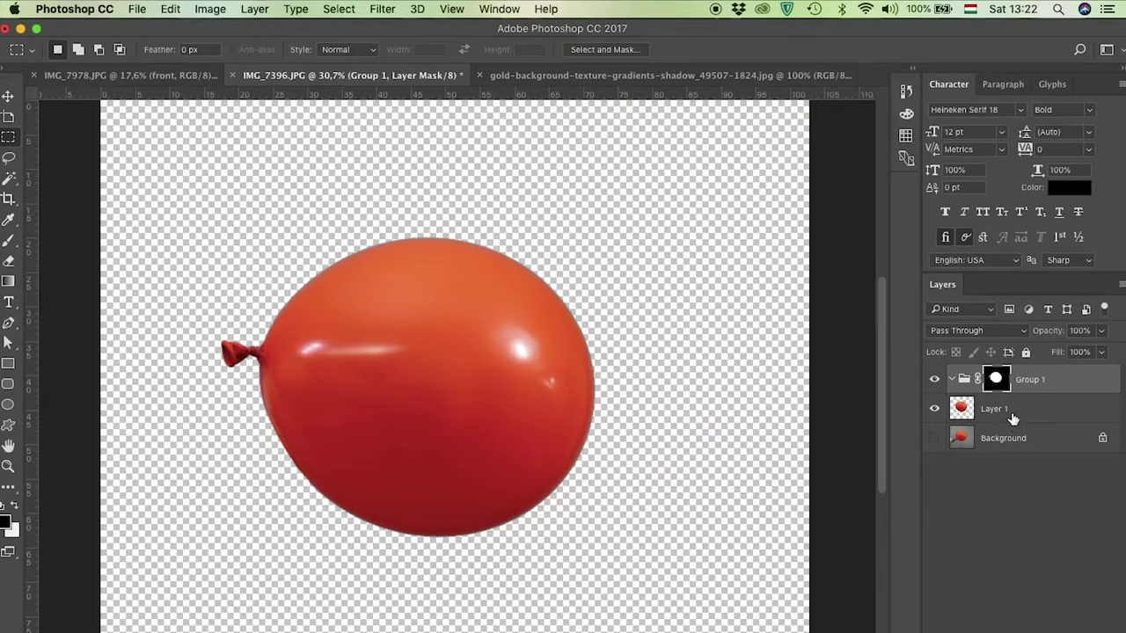
key(super+v)
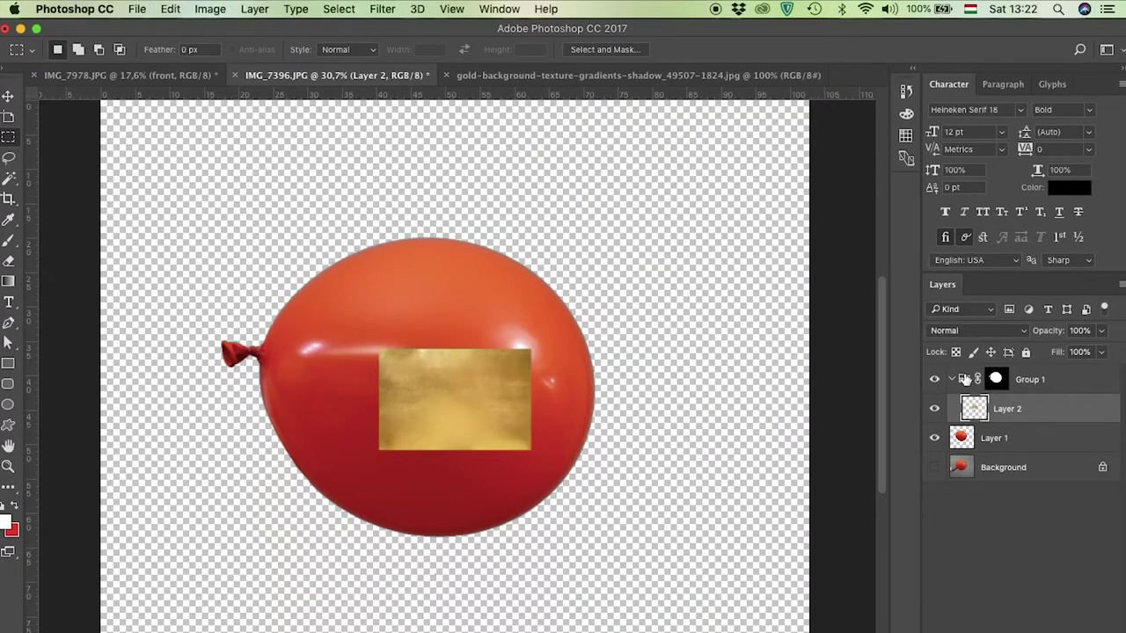
Enlarge the gold texture layer until it covers the entire balloon, including its knot, and apply the transformation.
key(v)
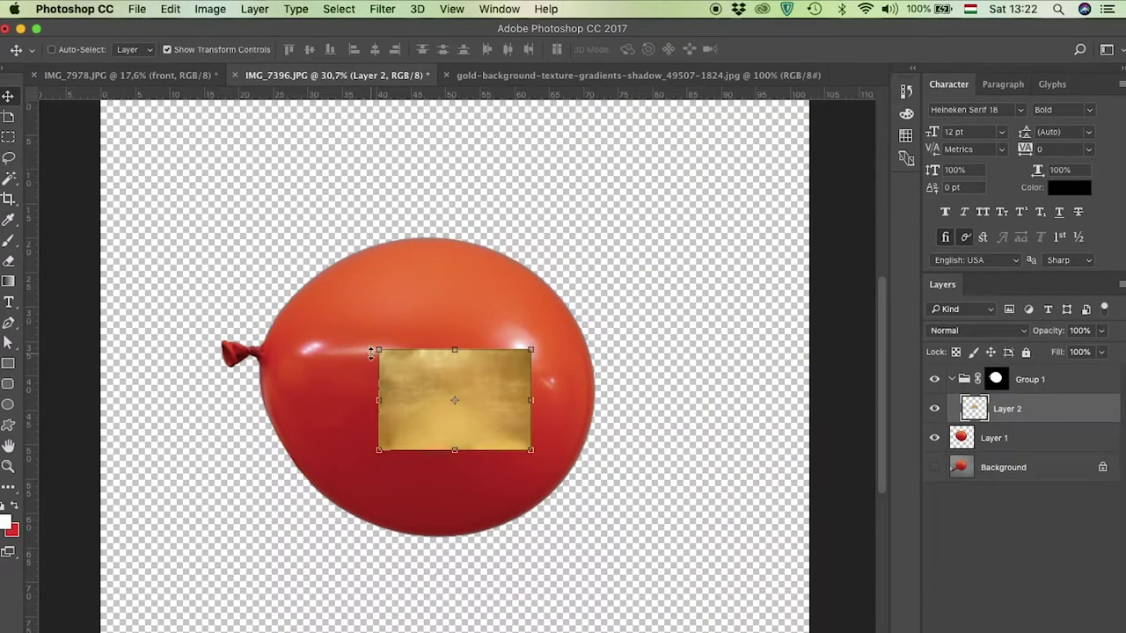
drag(377, 351, 221, 224)
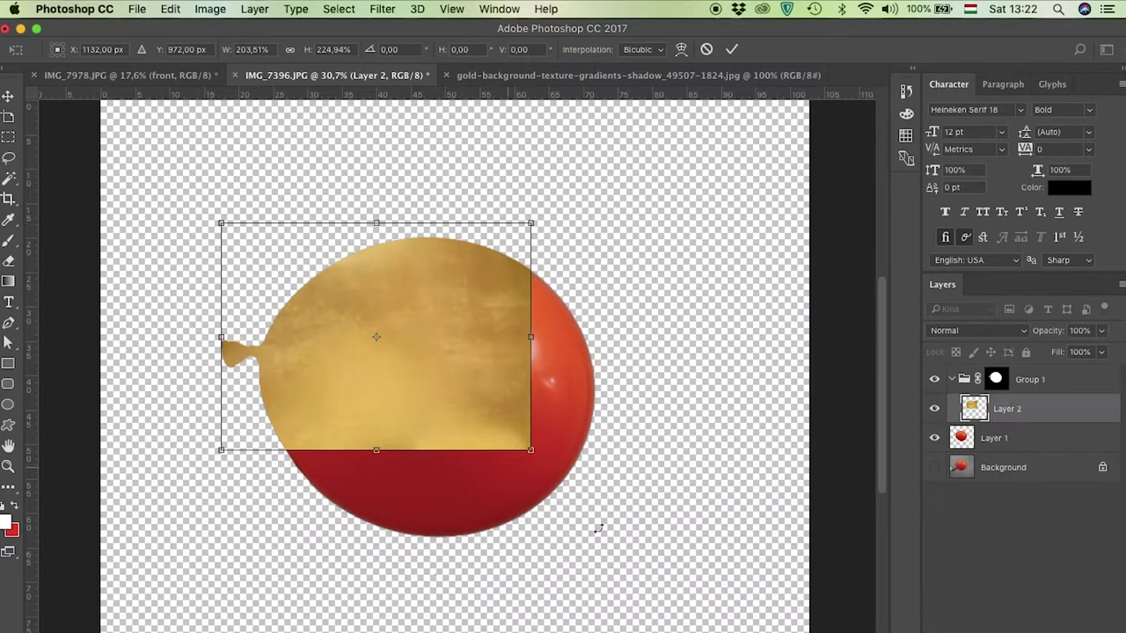
drag(530, 452, 603, 542)
click(9, 100)
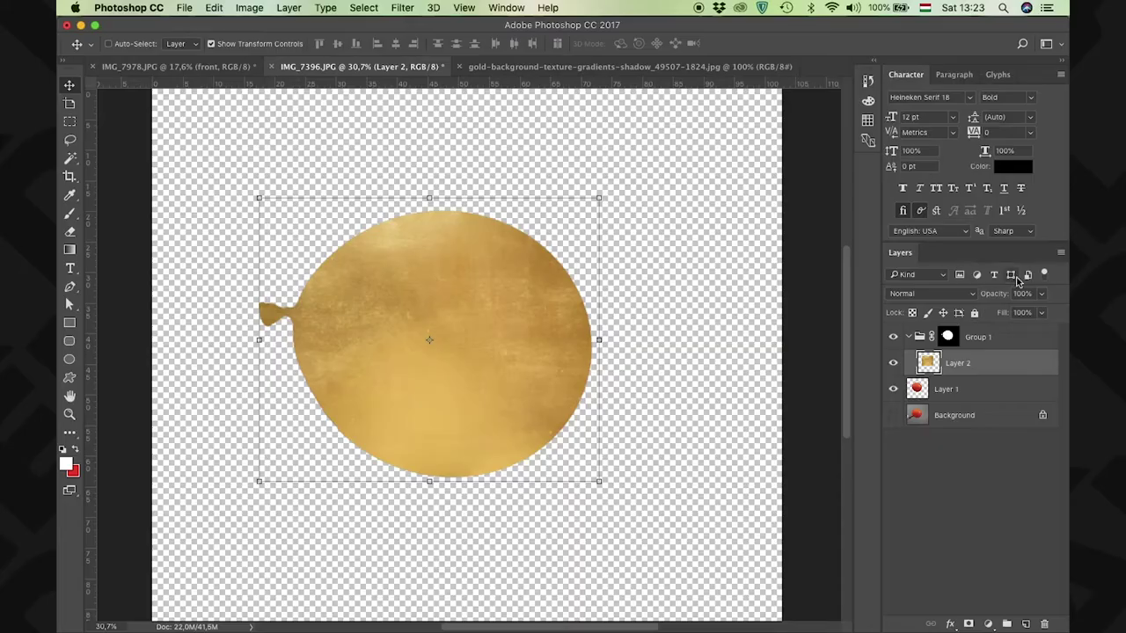
Set the gold texture layer's blend mode to Overlay and deselect the layer.
click(975, 296)
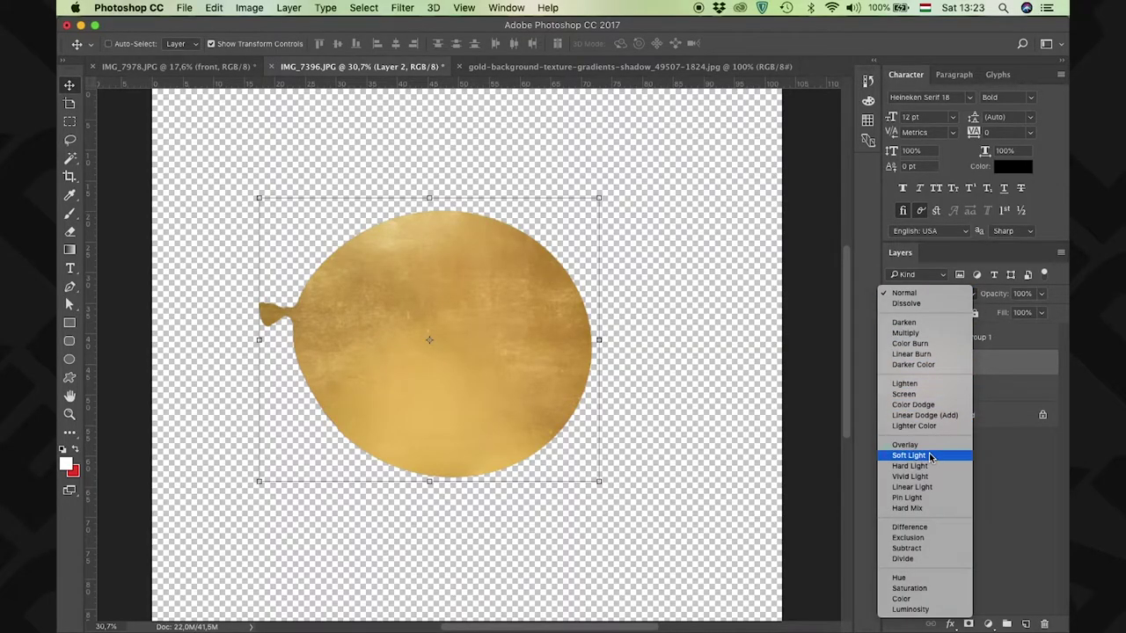
click(929, 447)
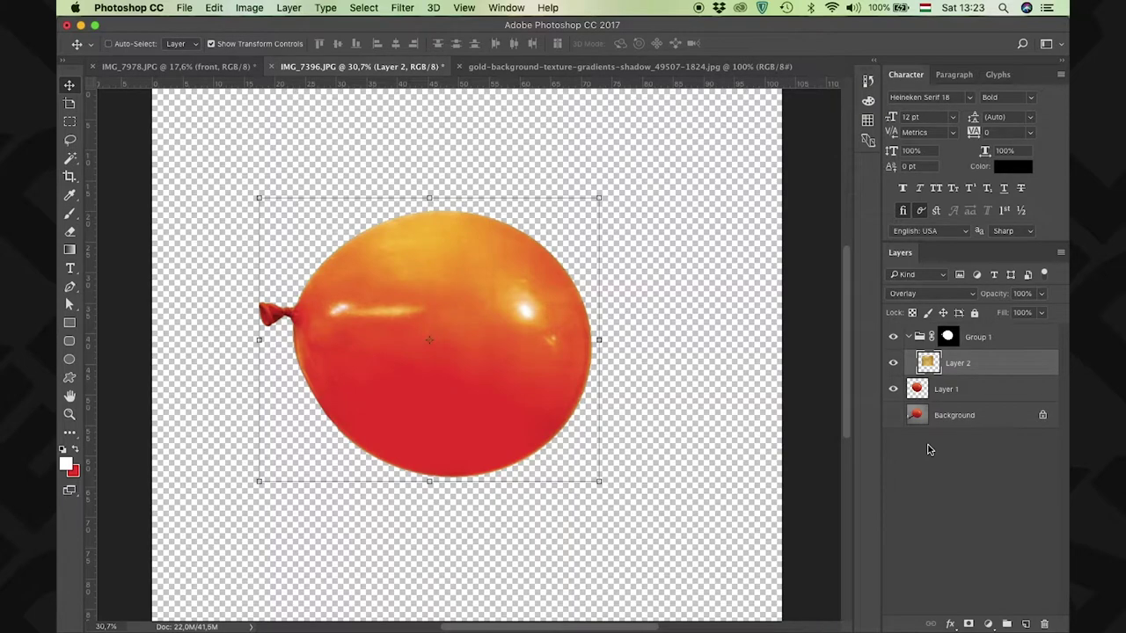
click(1007, 463)
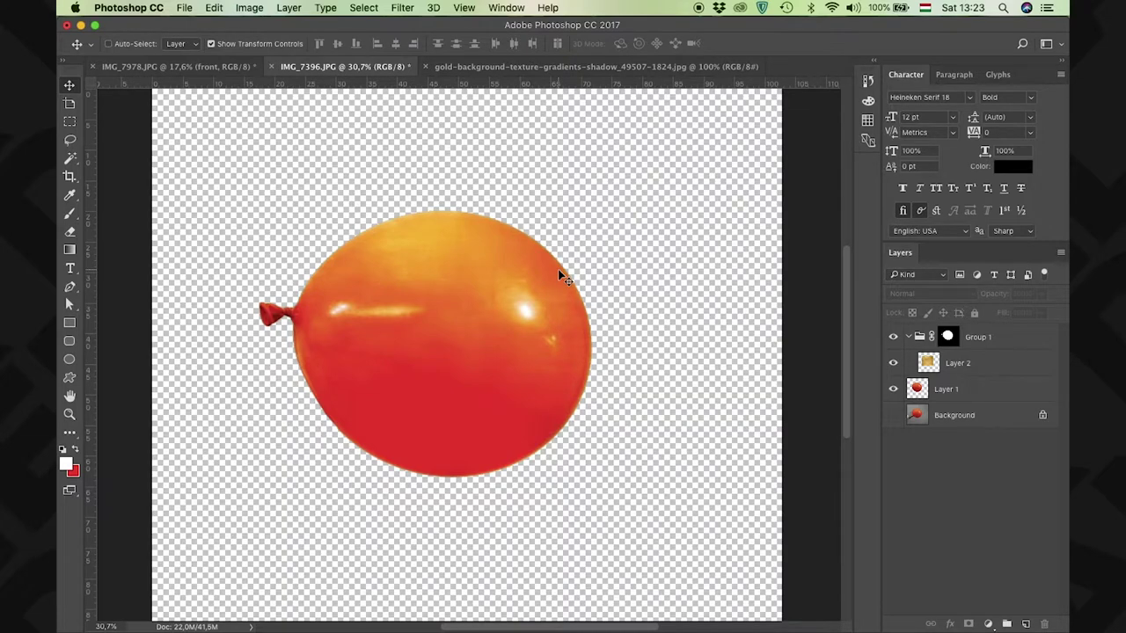
Desaturate the red balloon on Layer 1 and compare it with the gold texture group hidden and shown.
click(971, 391)
click(250, 8)
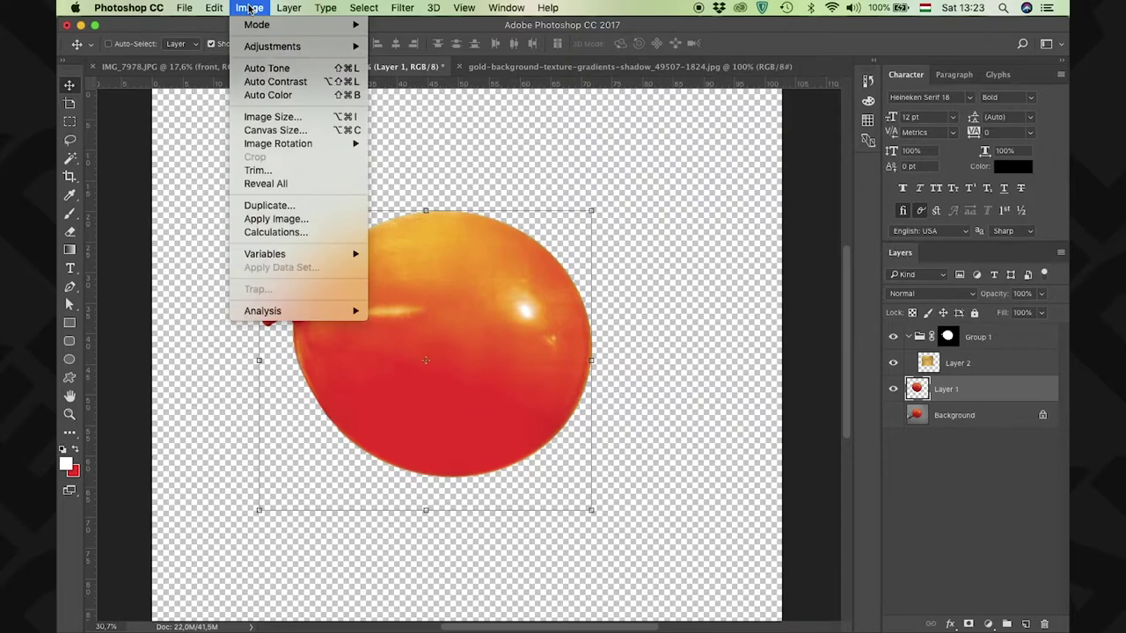
mouse_move(260, 50)
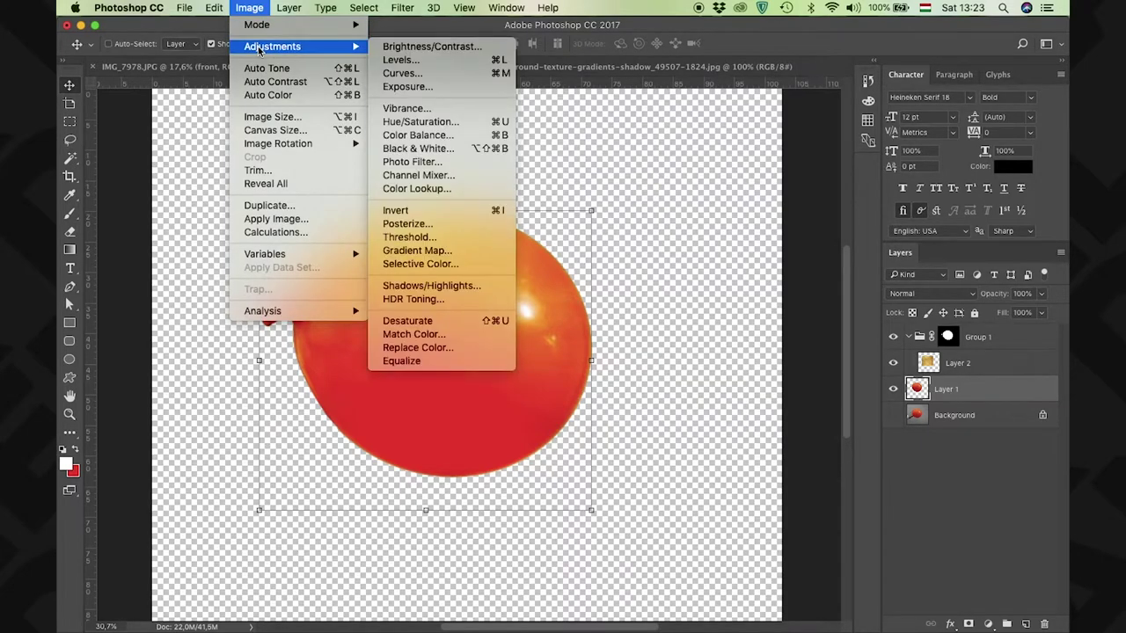
click(455, 322)
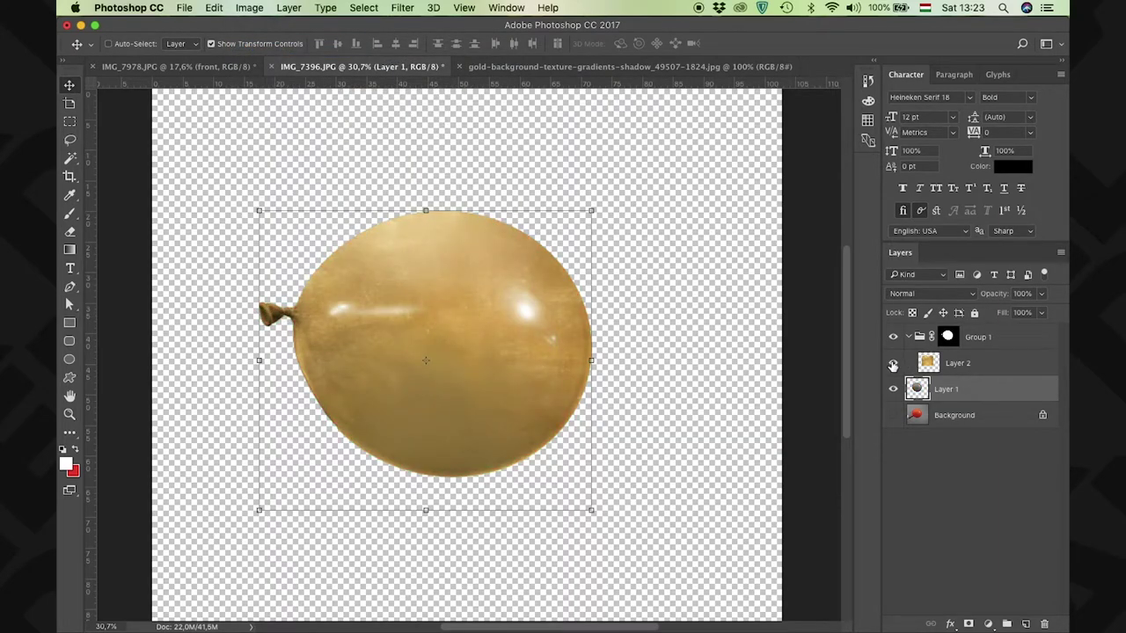
click(894, 338)
click(894, 339)
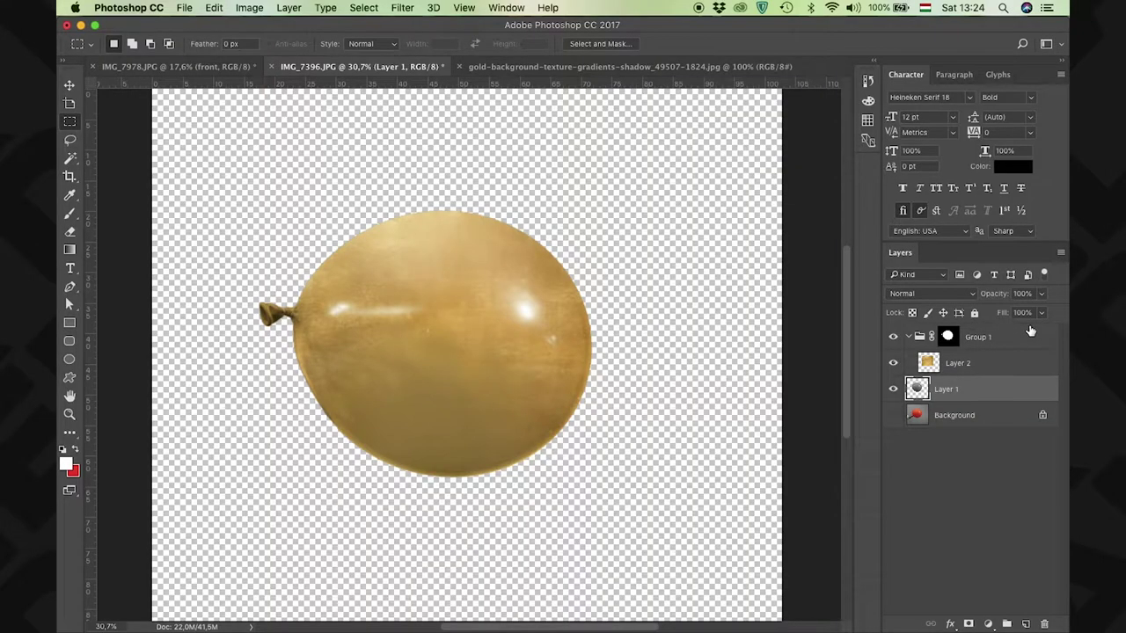
Merge all visible layers of the gold balloon into one layer.
click(1030, 331)
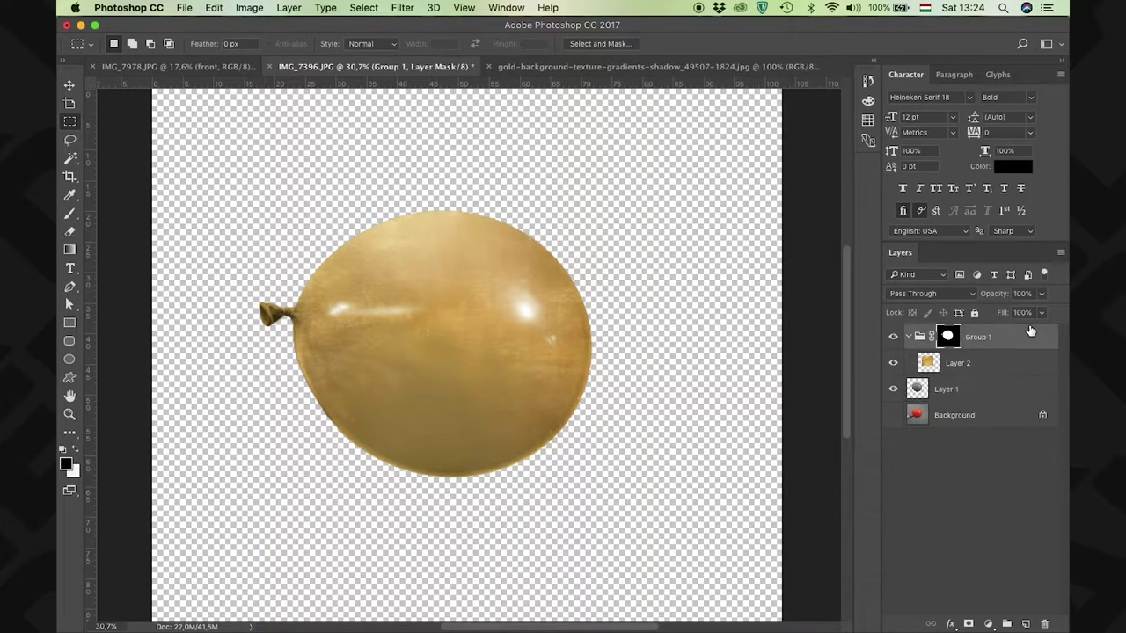
click(289, 8)
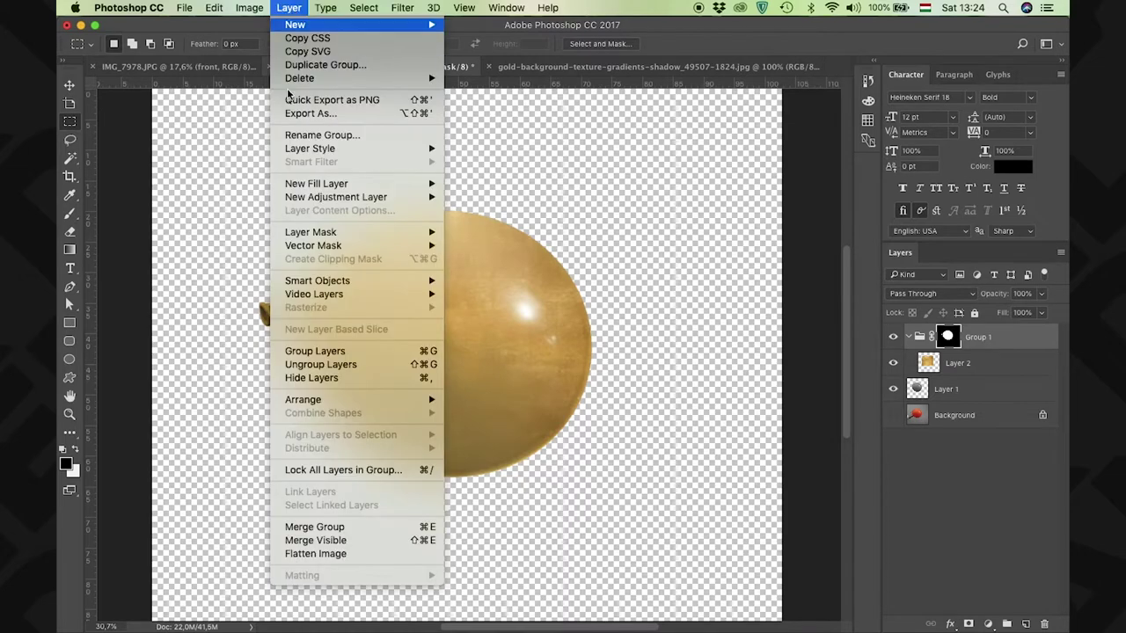
click(331, 541)
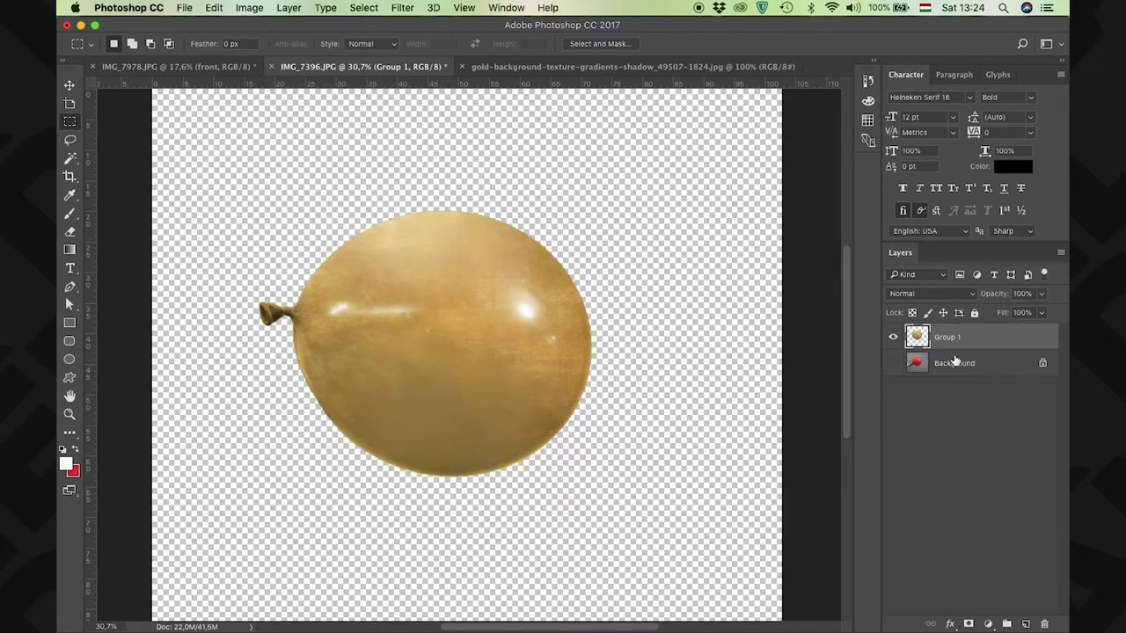
Duplicate the merged gold balloon layer into the IMG_7978.JPG document.
right_click(946, 345)
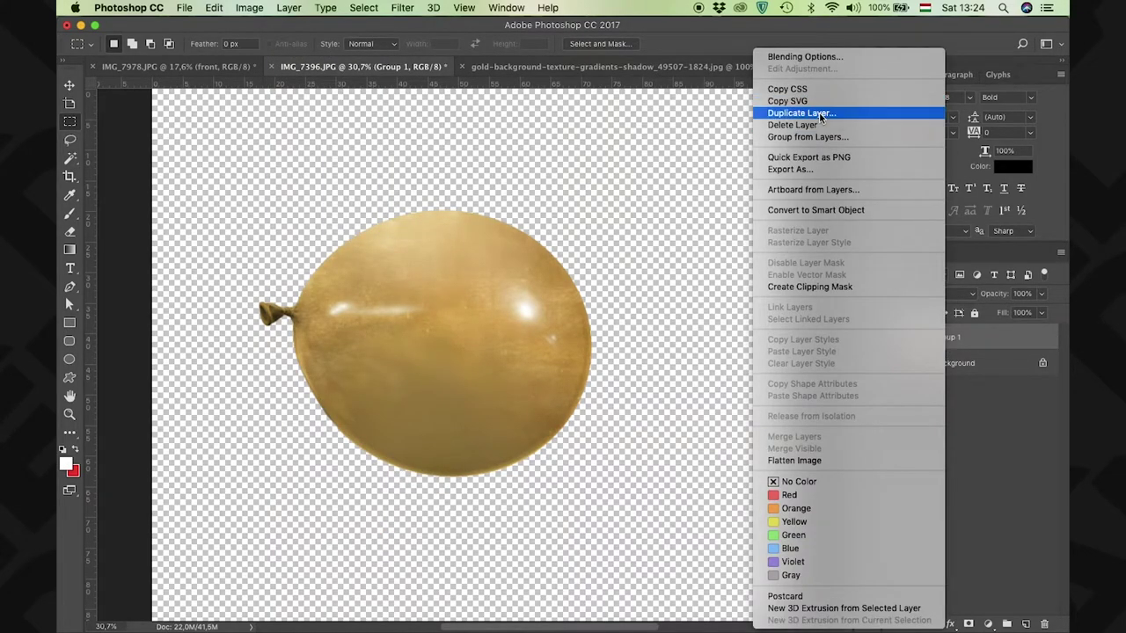
click(818, 112)
click(497, 310)
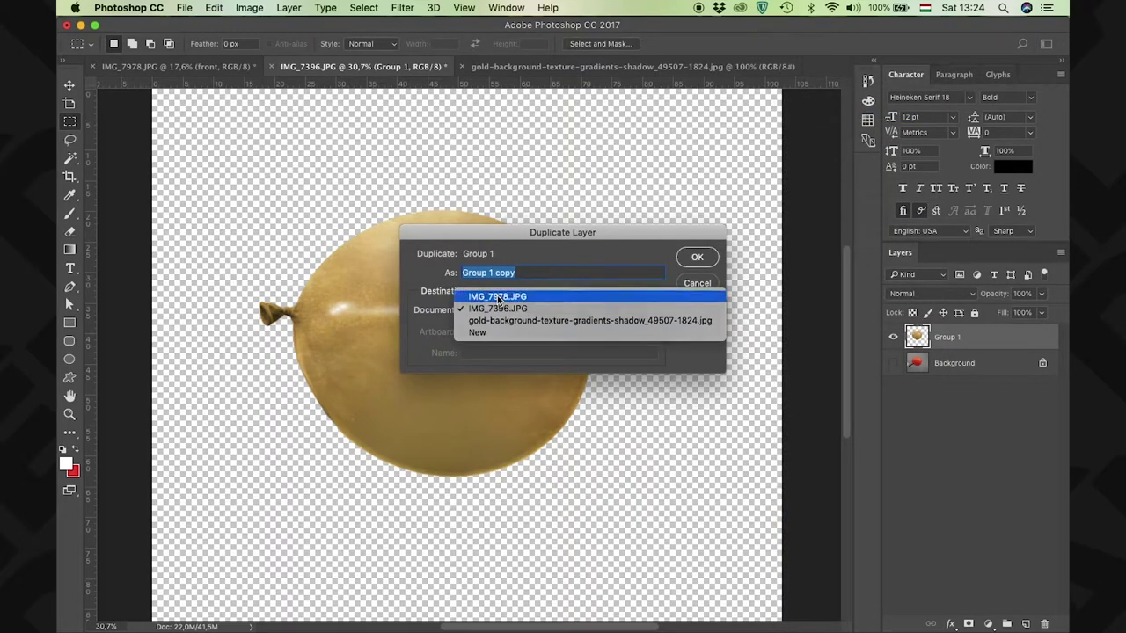
click(497, 305)
click(697, 257)
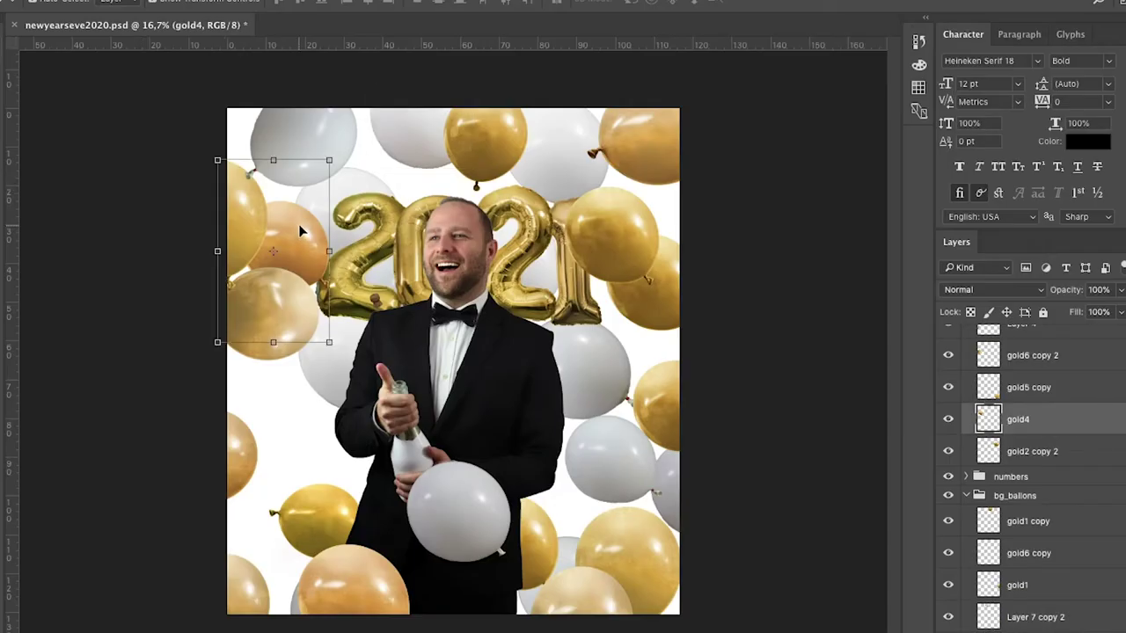
Rearrange the gold and orange balloons along the left edge of the newyearseve2020.psd composition.
click(281, 339)
click(264, 290)
drag(297, 547, 280, 572)
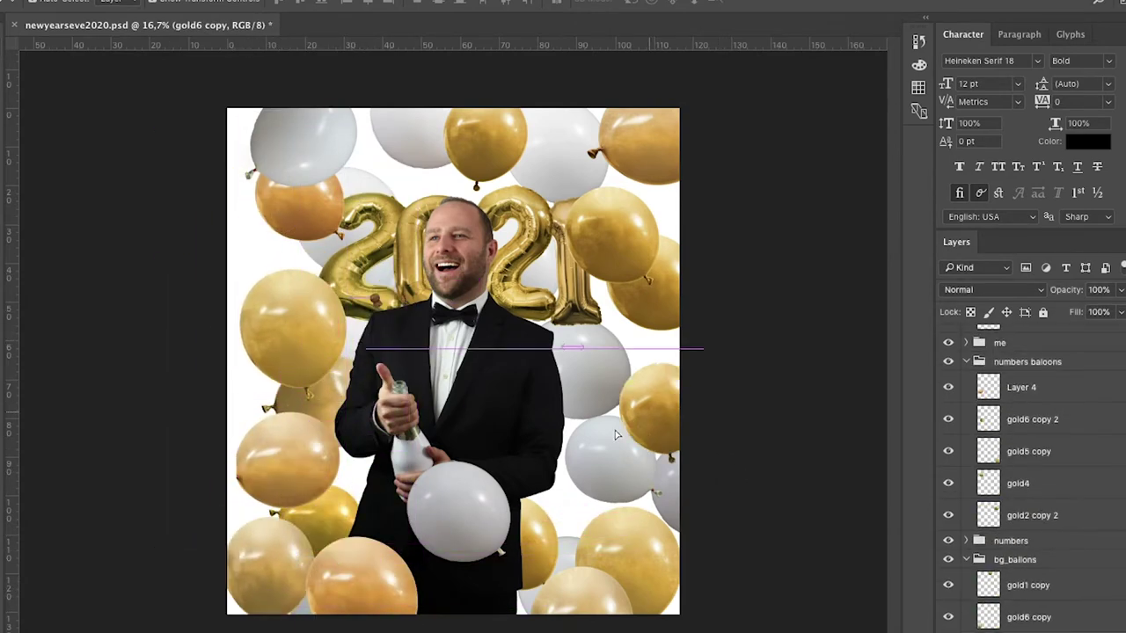
Move the white balloon covering the man's jacket to his lower left and shift gold balloons into the lower right area.
drag(611, 431, 589, 493)
drag(448, 510, 352, 509)
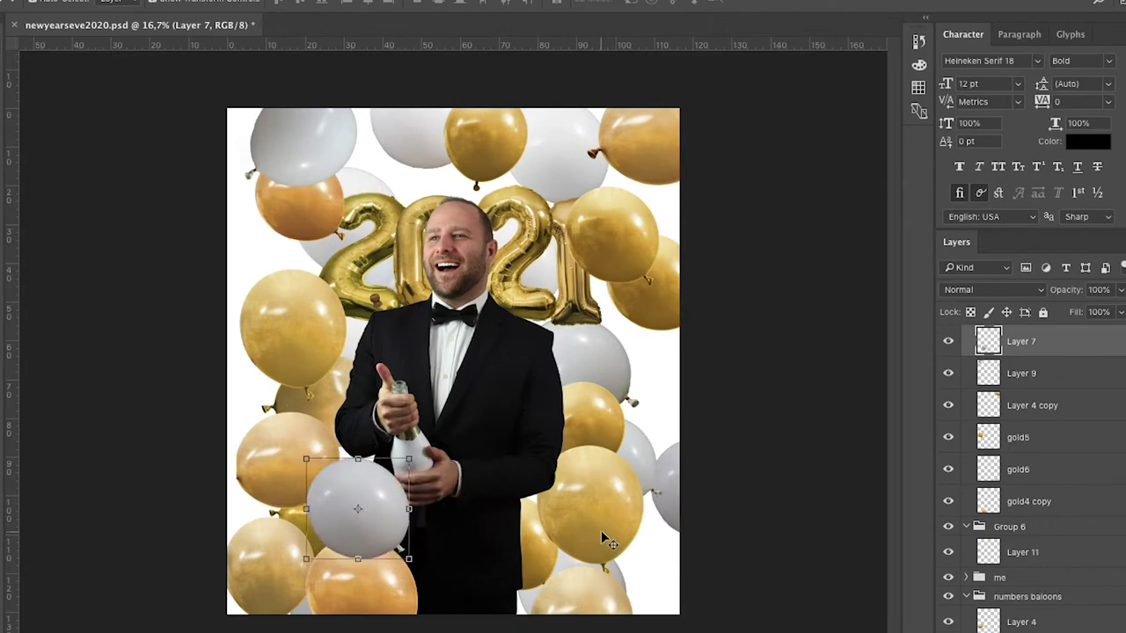
drag(603, 537, 493, 537)
Reposition the gold balloons right of the 2021 numbers and rotate the gold2 balloon beside the man's shoulder.
drag(604, 255, 607, 186)
drag(660, 369, 674, 337)
key(ctrl+t)
drag(722, 273, 736, 311)
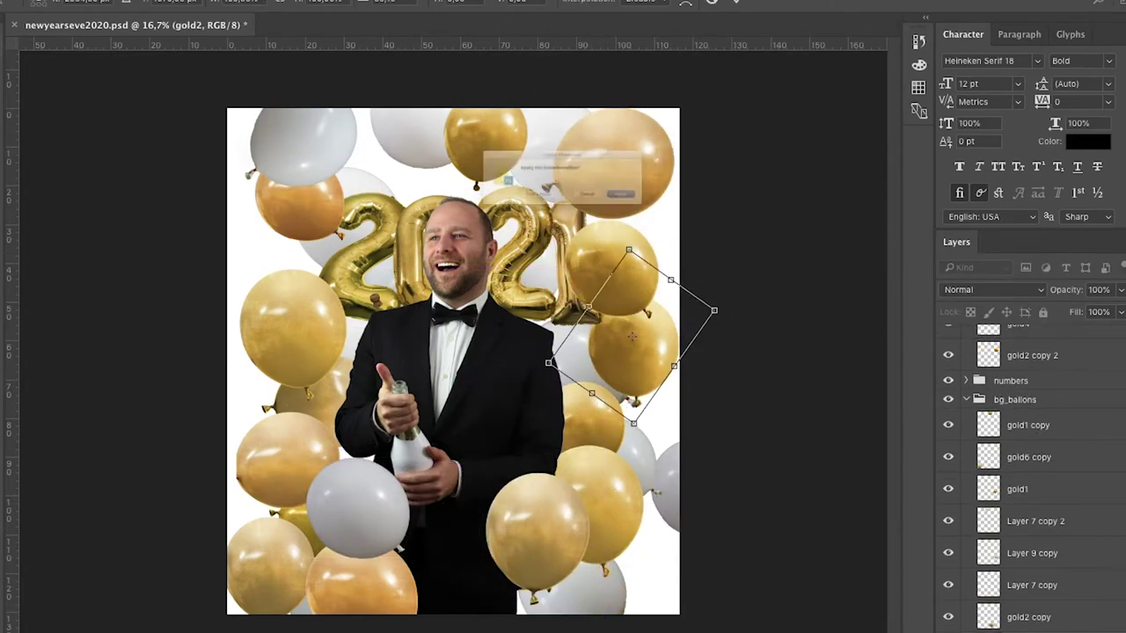
key(Return)
Rearrange the gold and white balloons above the 2021 numbers and along the man's left side of the picture.
drag(484, 141, 409, 163)
drag(532, 141, 515, 109)
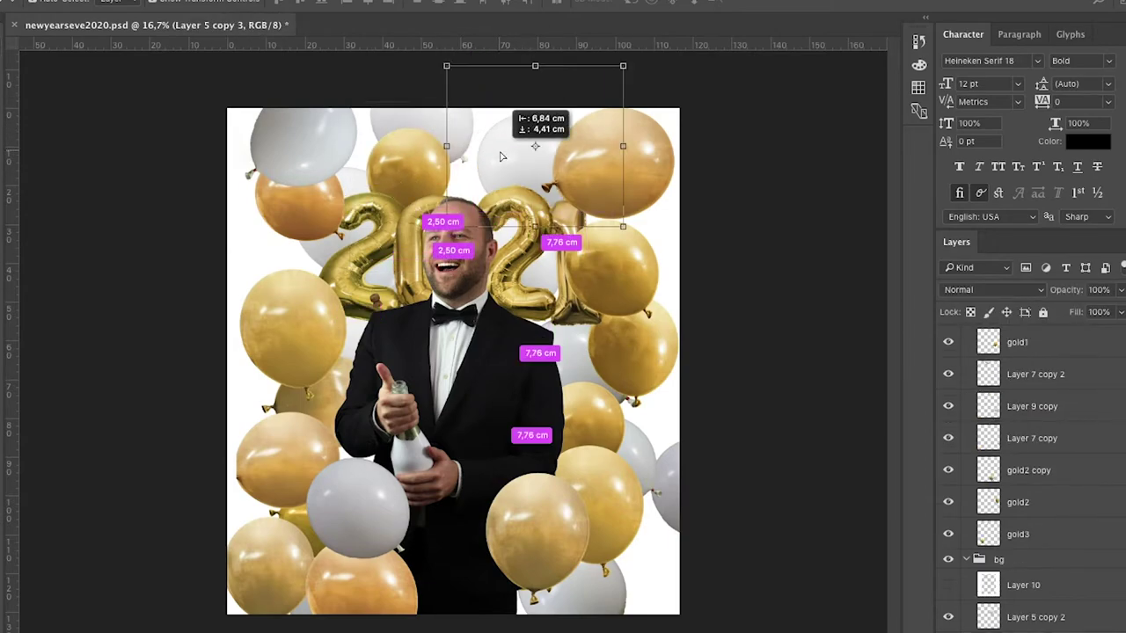
mouse_move(334, 299)
mouse_down()
mouse_move(340, 282)
mouse_move(349, 297)
mouse_up()
drag(358, 507, 330, 493)
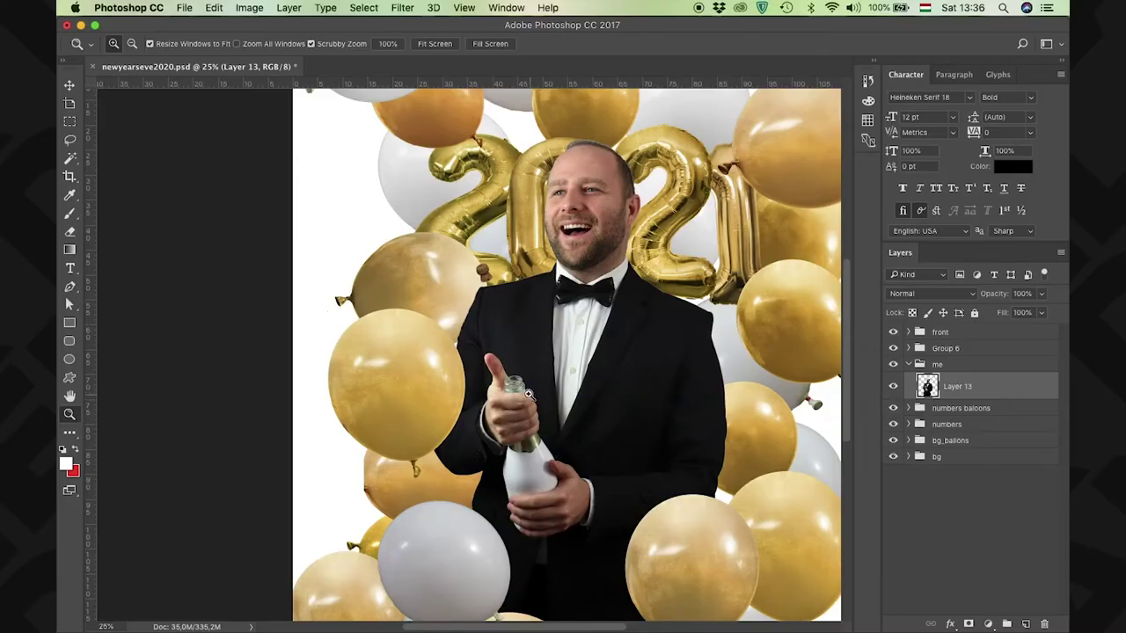
Select the front part of the bottle's opening and the gripping hand with the Polygonal Lasso and copy it to a new layer.
drag(528, 393, 525, 393)
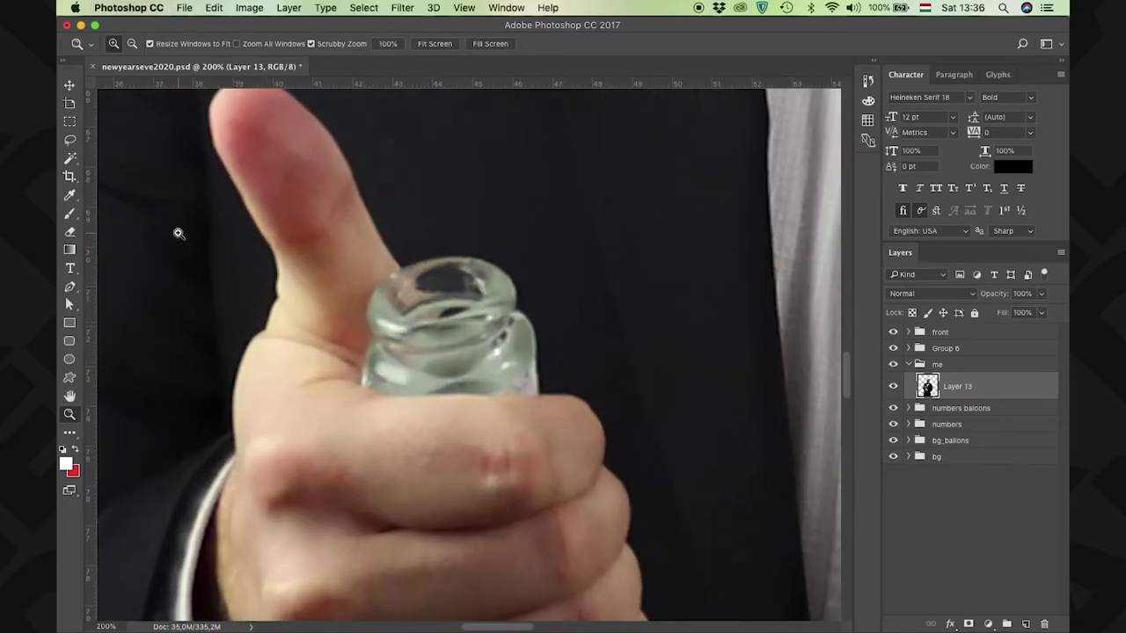
click(71, 436)
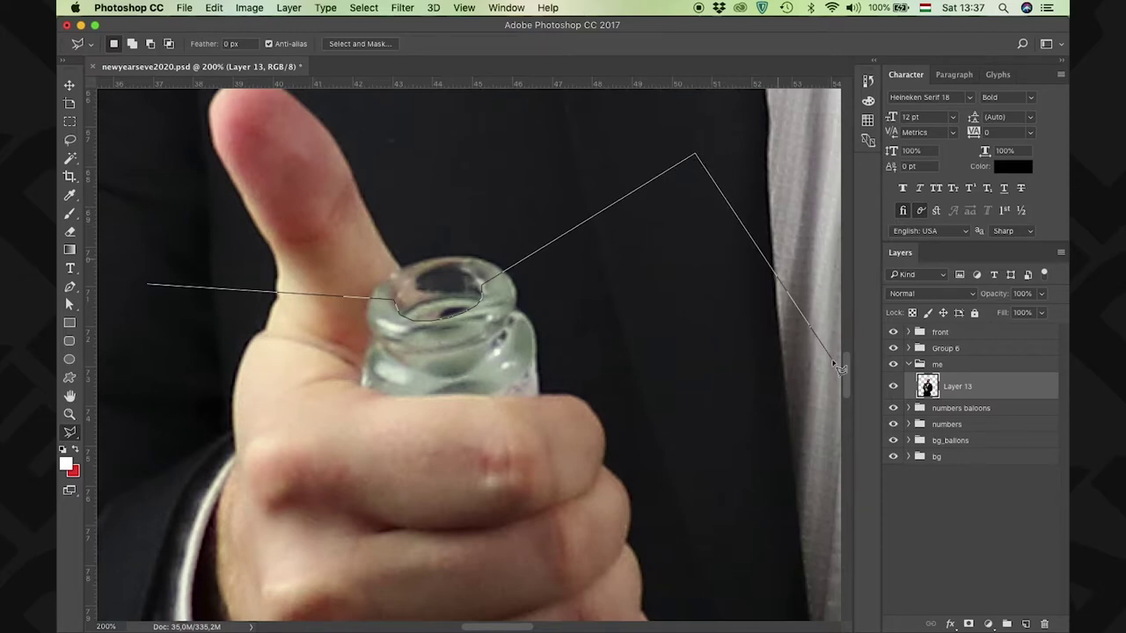
double_click(187, 542)
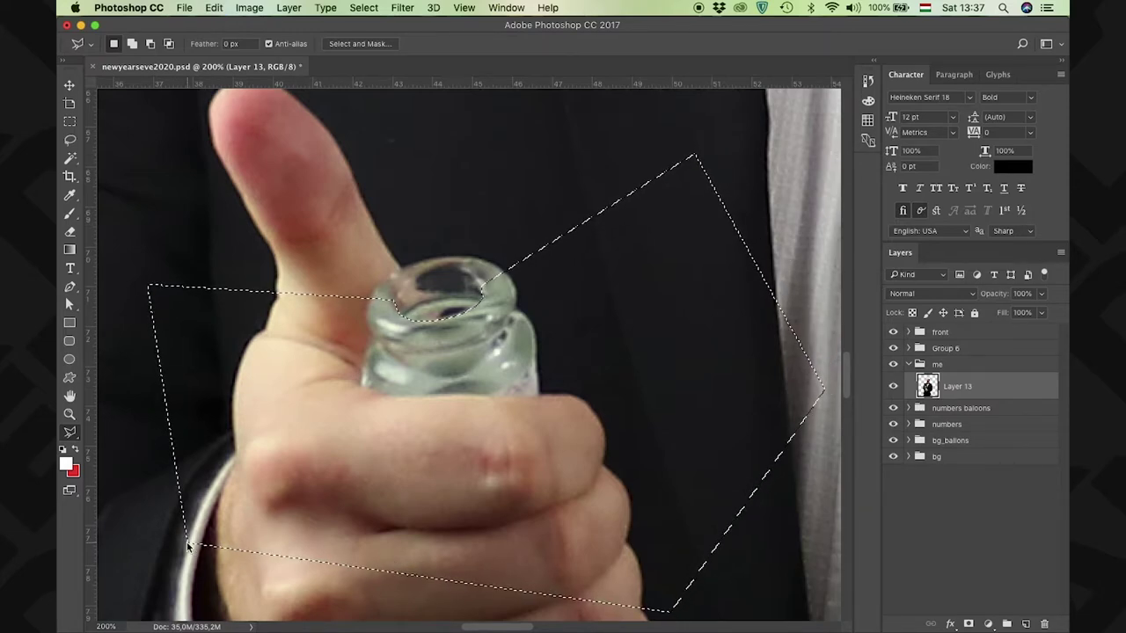
key(super+j)
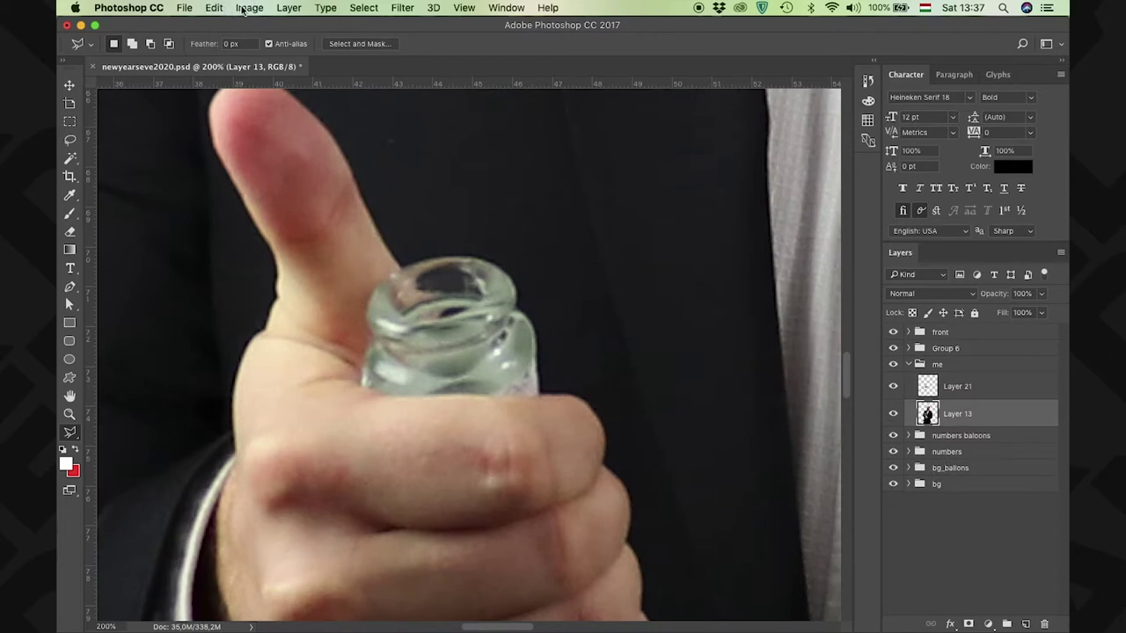
Add an empty layer between the copied bottle front and the man's Layer 13.
click(250, 9)
mouse_move(289, 9)
mouse_move(308, 25)
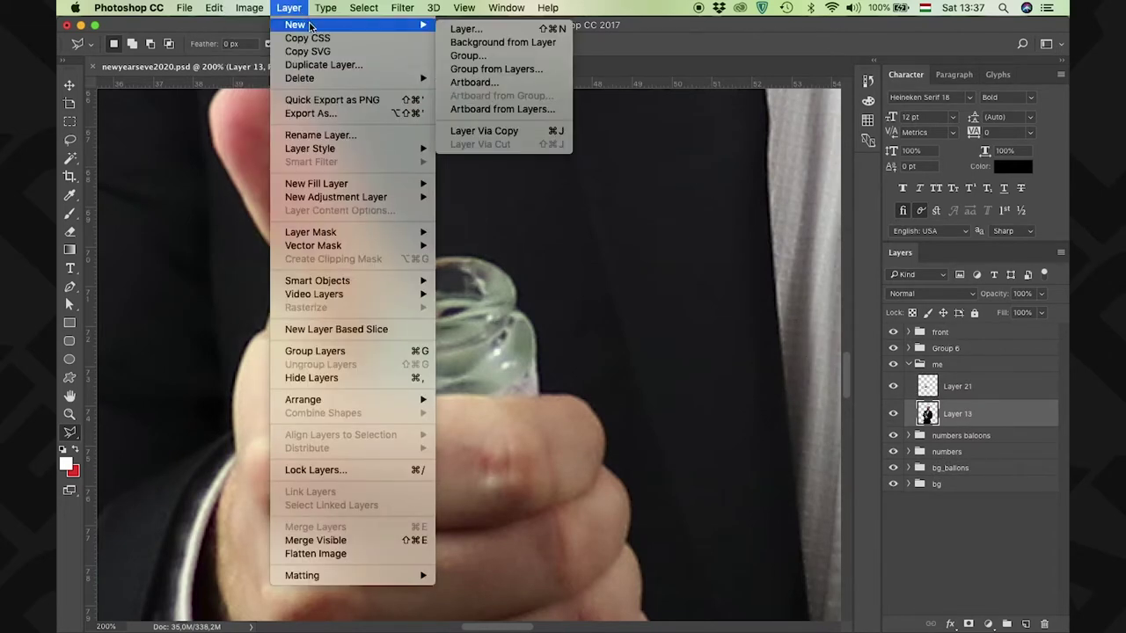
click(473, 33)
key(Return)
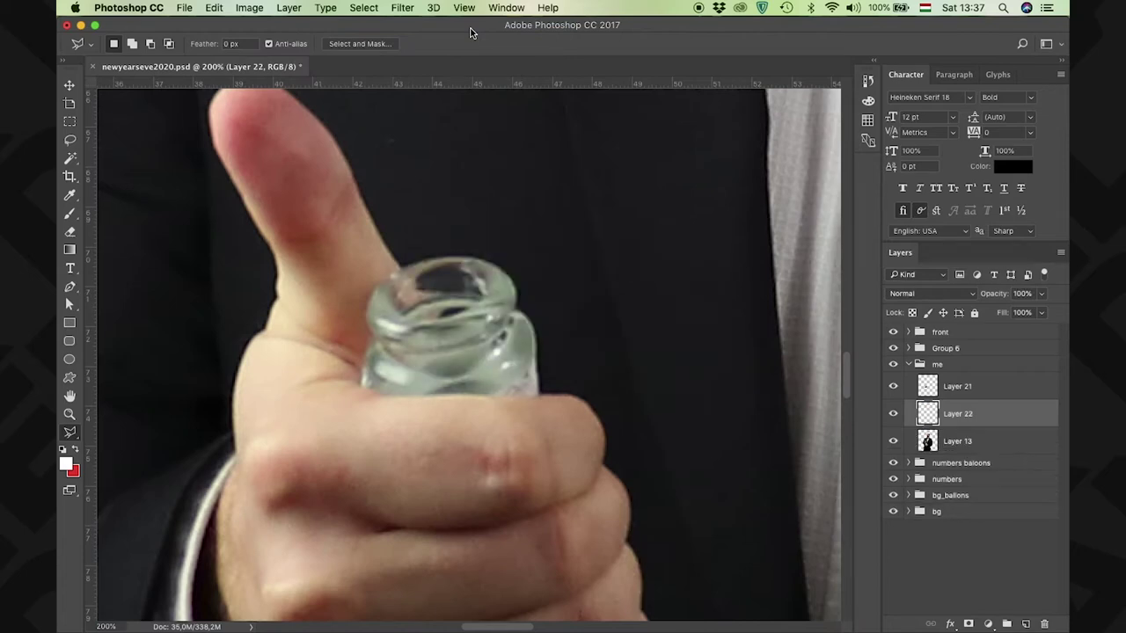
Stamp a white water splash rising out of the bottle's mouth on the empty layer, using a 410 px splash brush.
click(70, 216)
click(131, 45)
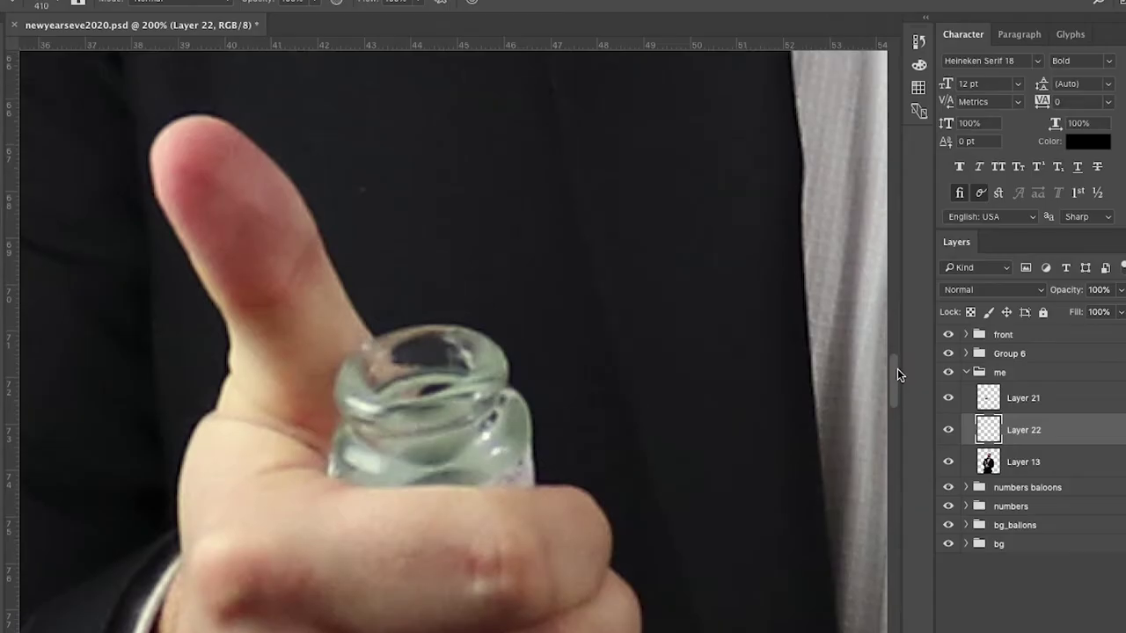
drag(897, 369, 900, 347)
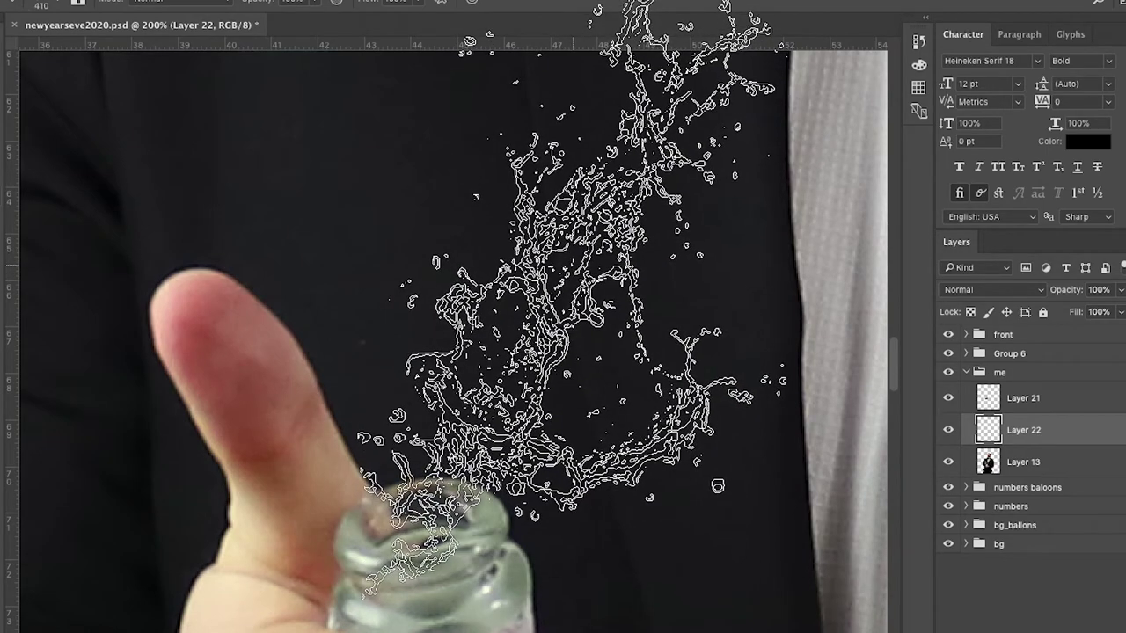
click(572, 300)
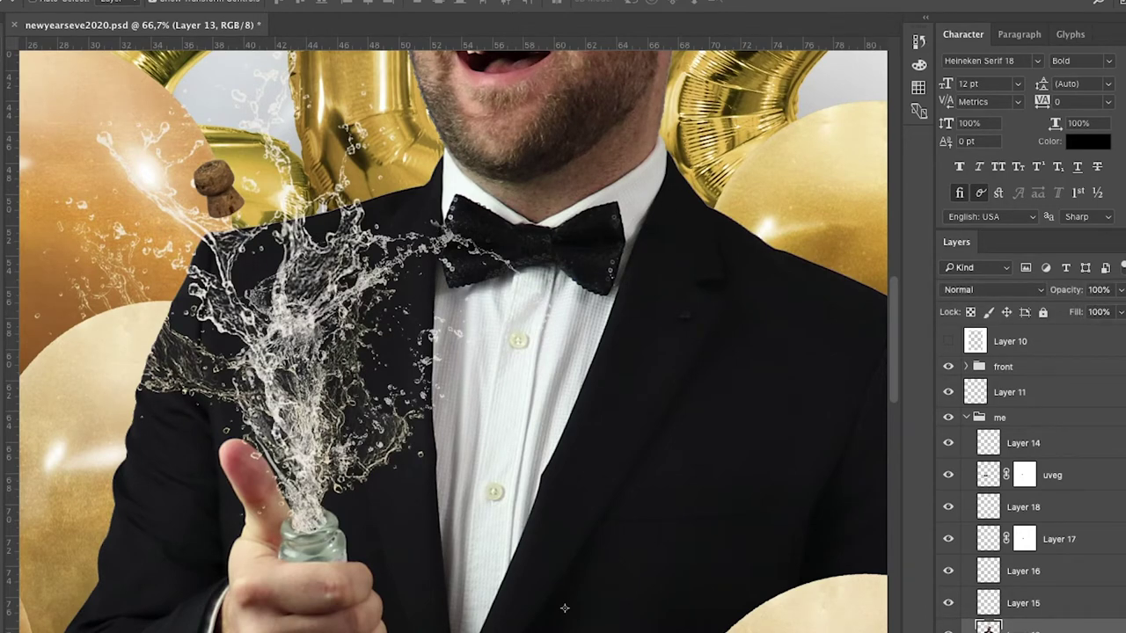
Adjust the champagne splash on Layer 16 with Free Transform.
click(1049, 574)
key(ctrl+t)
drag(369, 182, 356, 188)
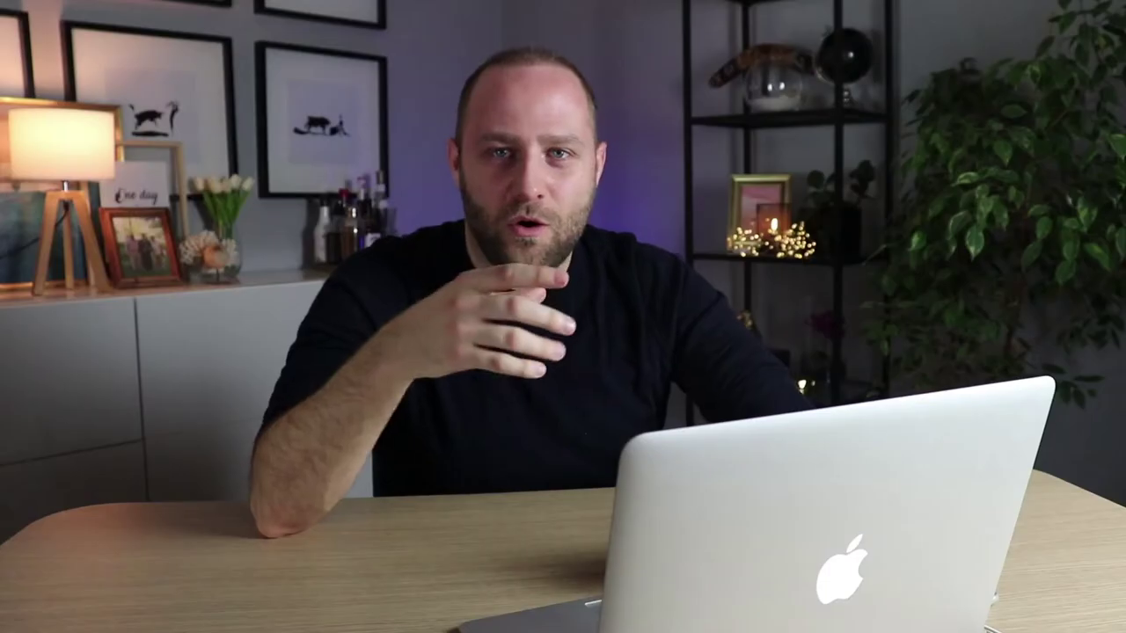
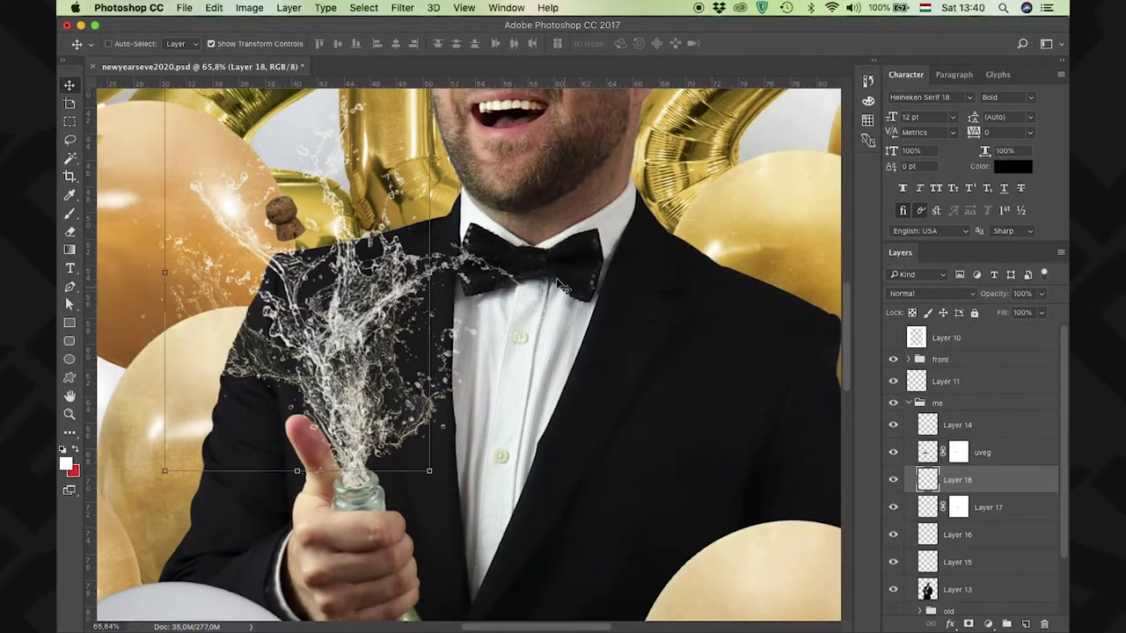
scroll(564, 289, down, 3)
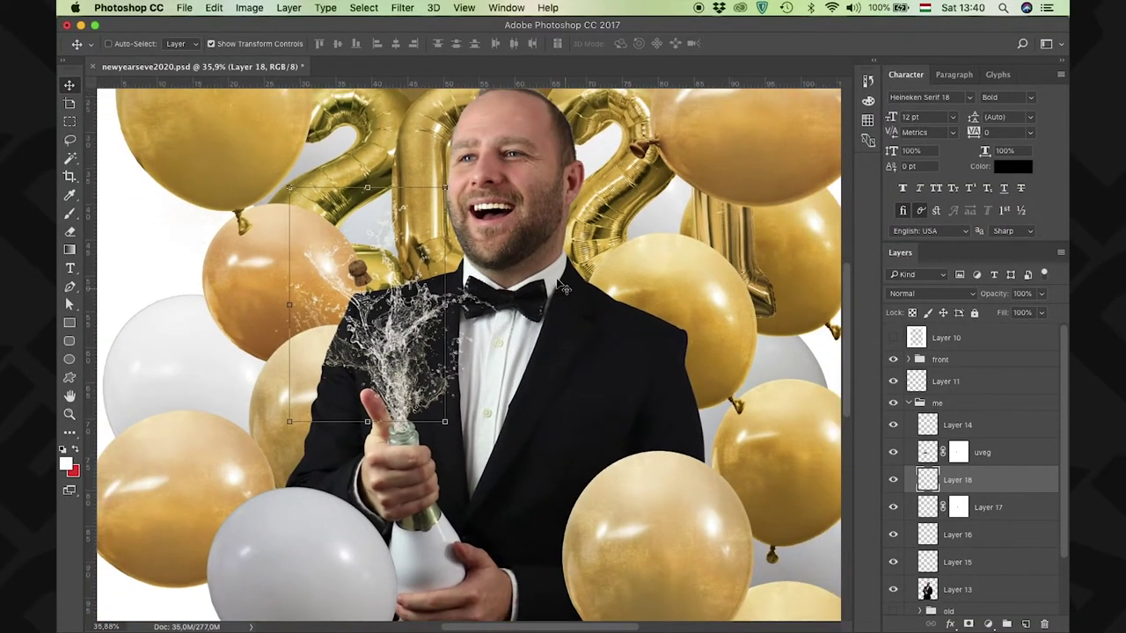
scroll(564, 288, down, 3)
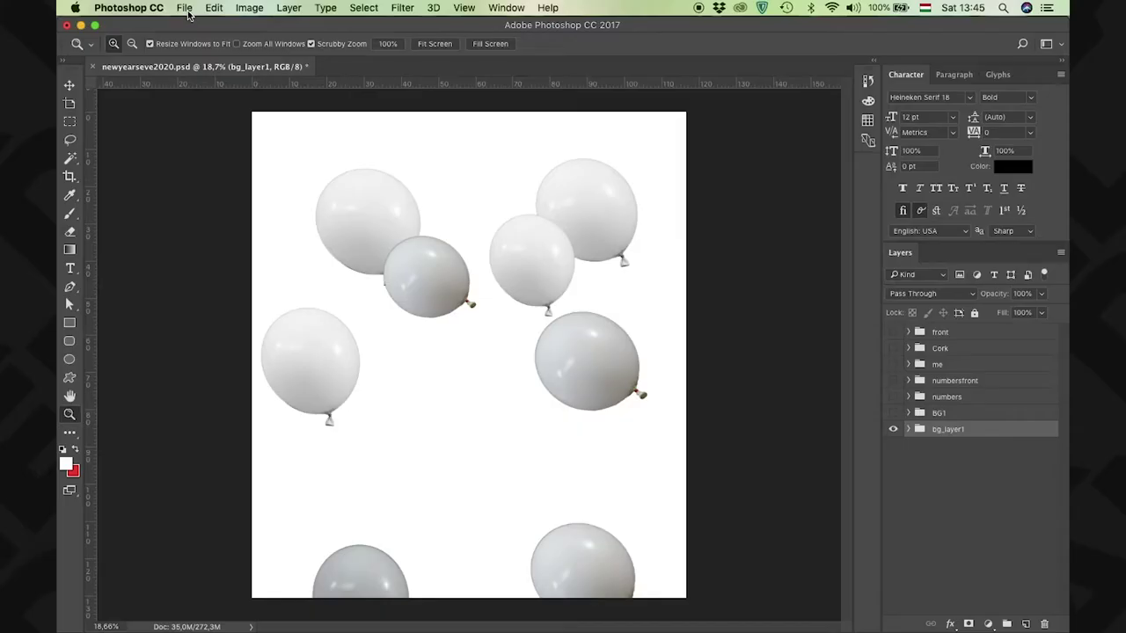
Export the isolated bg_layer1 group of white balloons with Save for Web as a PNG-24 with transparency.
click(186, 8)
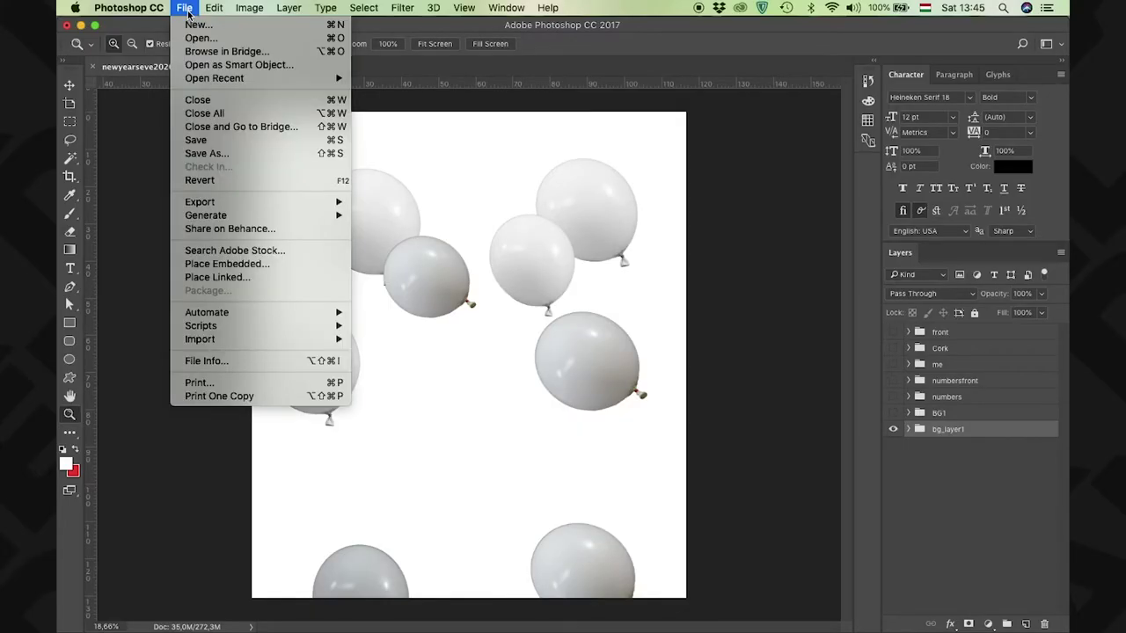
mouse_move(199, 202)
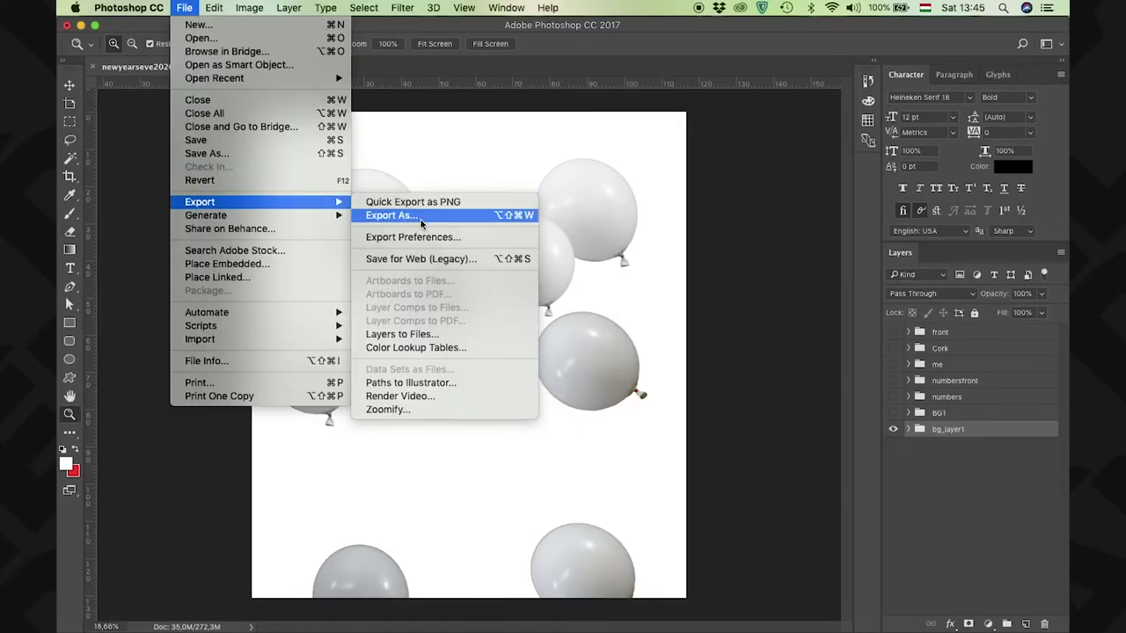
click(471, 260)
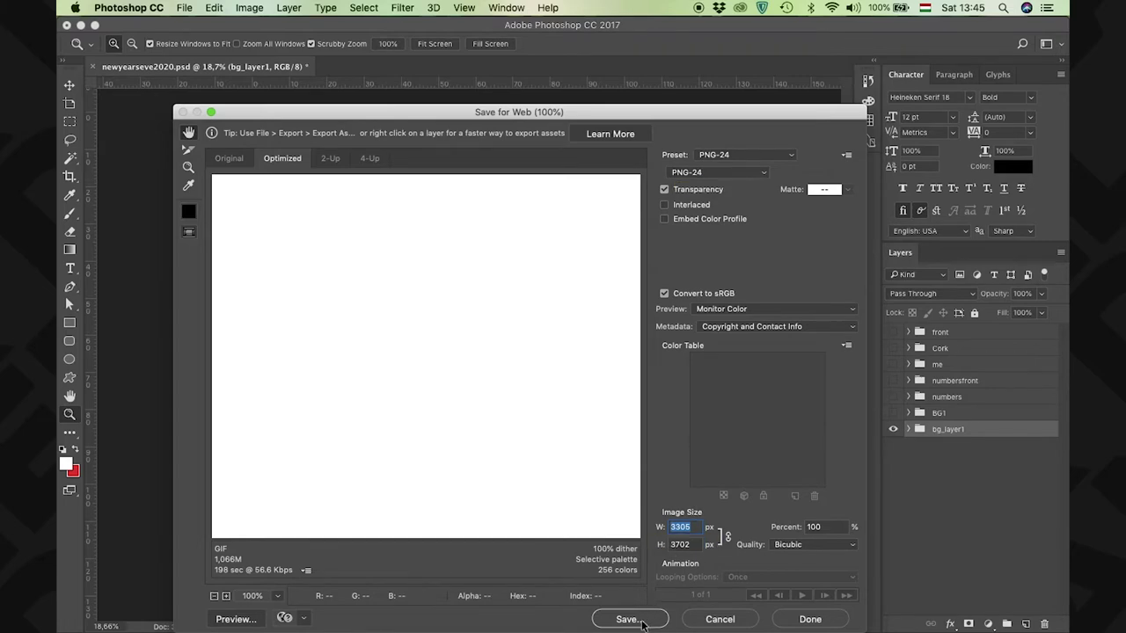
key(Return)
click(571, 51)
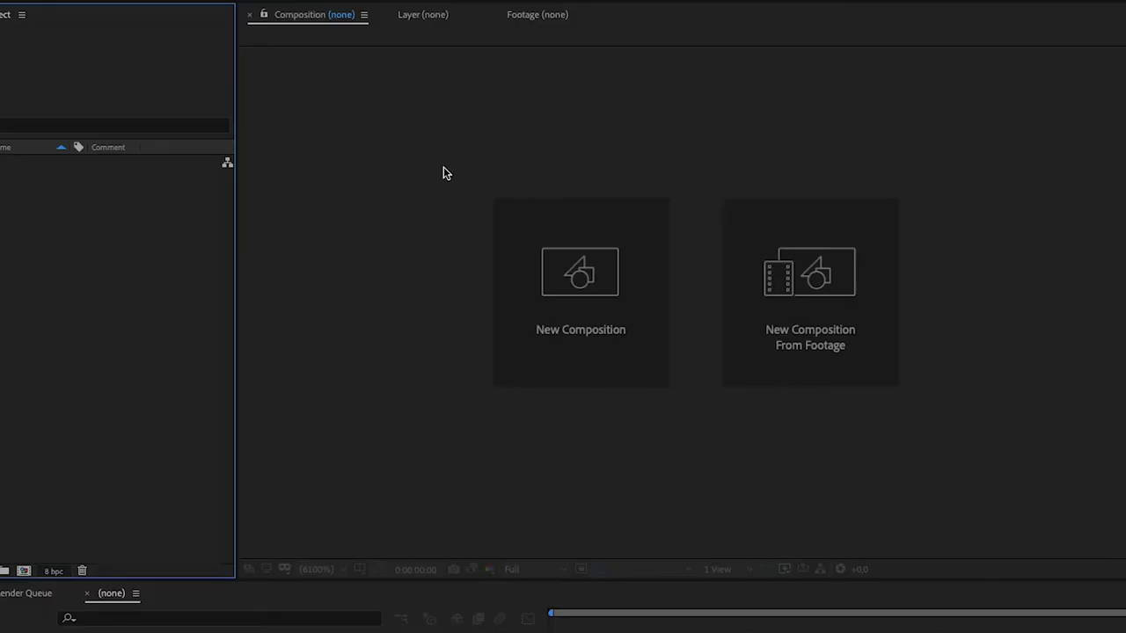
Create a new composition in After Effects and import the seven numbered images, 1_bg through 7_front_ballons.png, from the IMAGES folder.
click(590, 273)
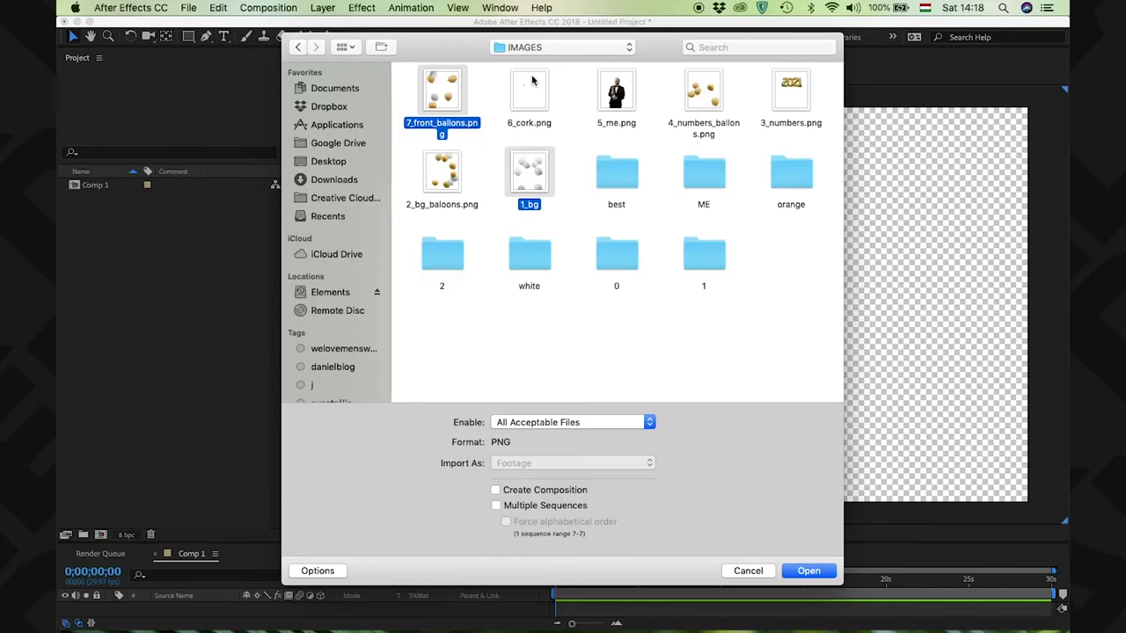
click(438, 118)
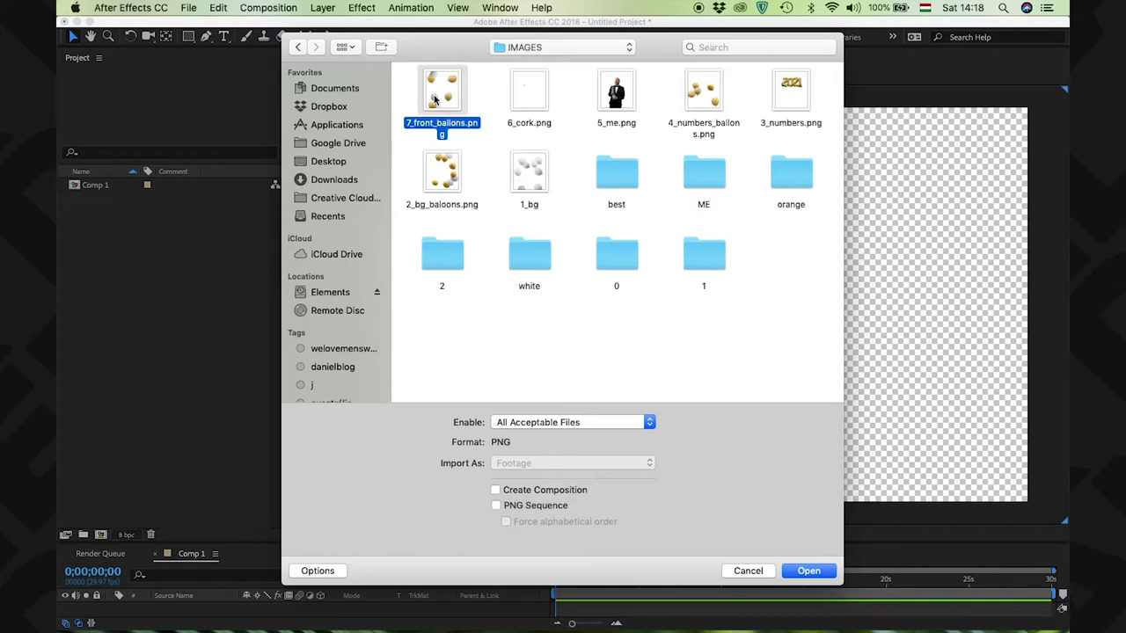
key(shift+Right)
key(shift+Right)
key(shift+Right)
key(shift+Right)
key(shift+Right)
key(shift+Right)
key(shift+Right)
key(shift+Right)
key(shift+Right)
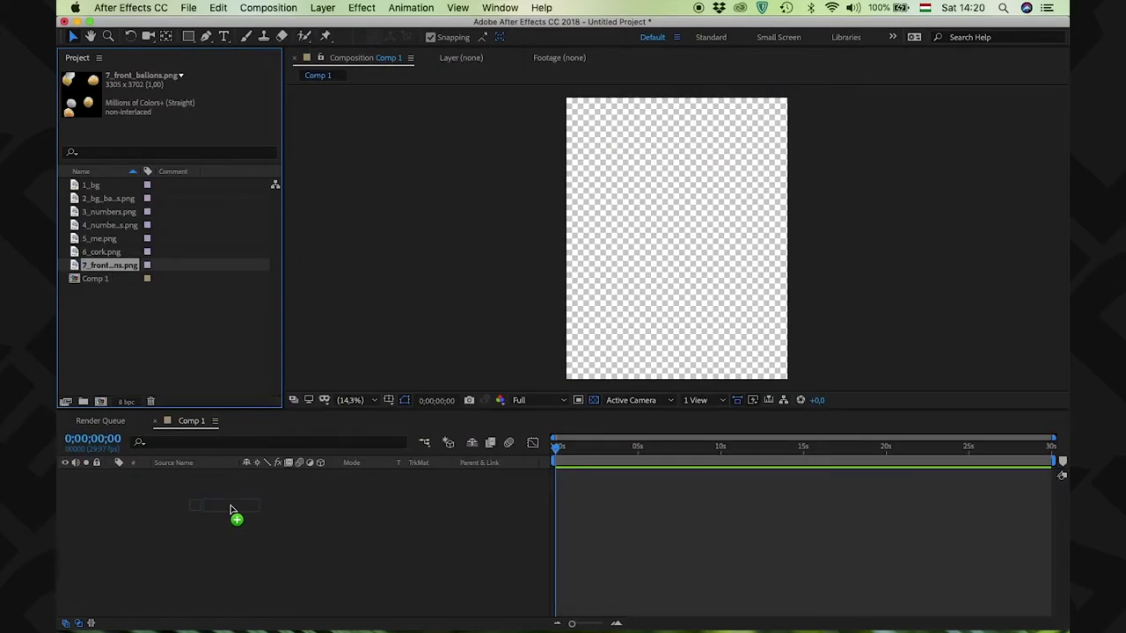
Add all seven images to Comp 1, stacked in order from 7_front_ballons on top down to 1_bg.
drag(231, 509, 230, 510)
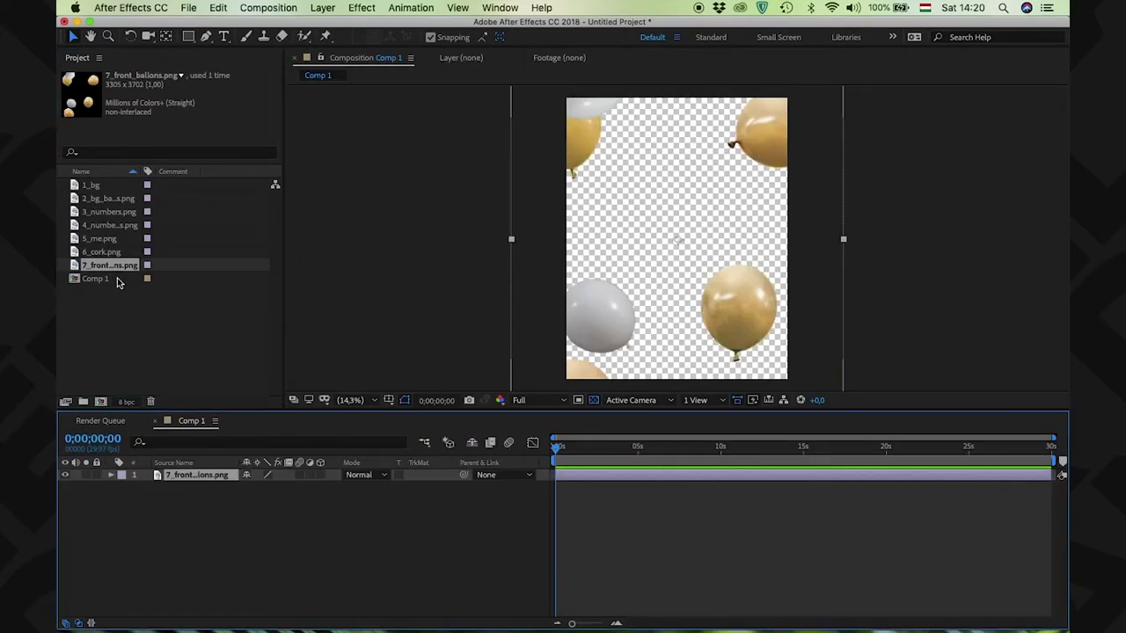
drag(111, 253, 242, 521)
click(103, 240)
drag(109, 226, 230, 519)
click(98, 212)
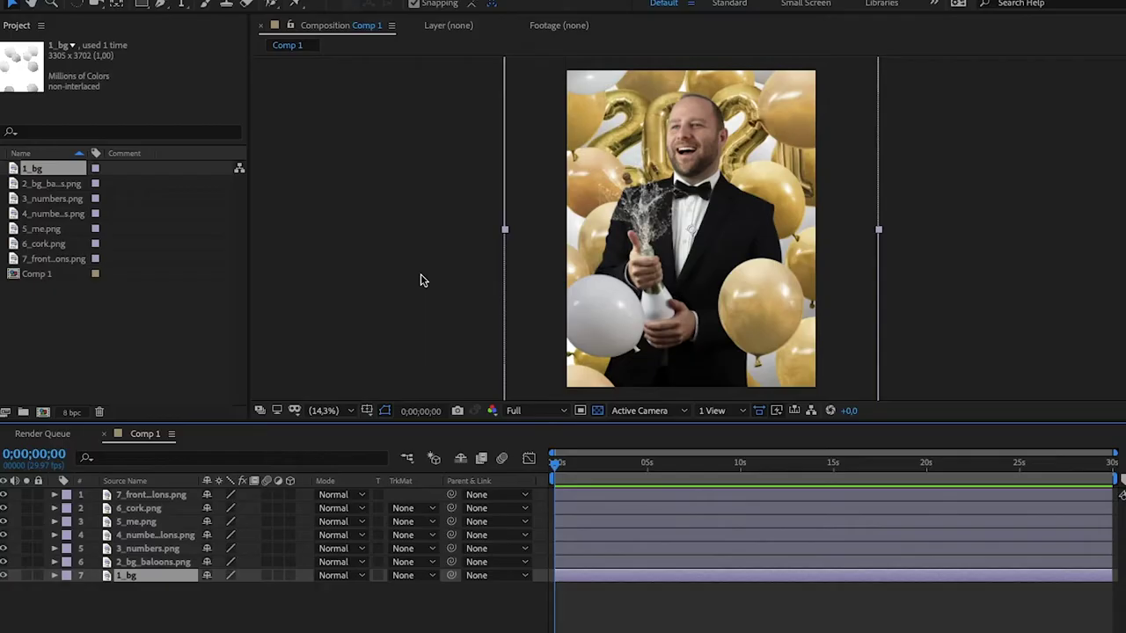
Turn all seven layers into 3D layers and show the composition in 2 Views with the whole frame in sight.
click(291, 496)
drag(295, 523, 295, 576)
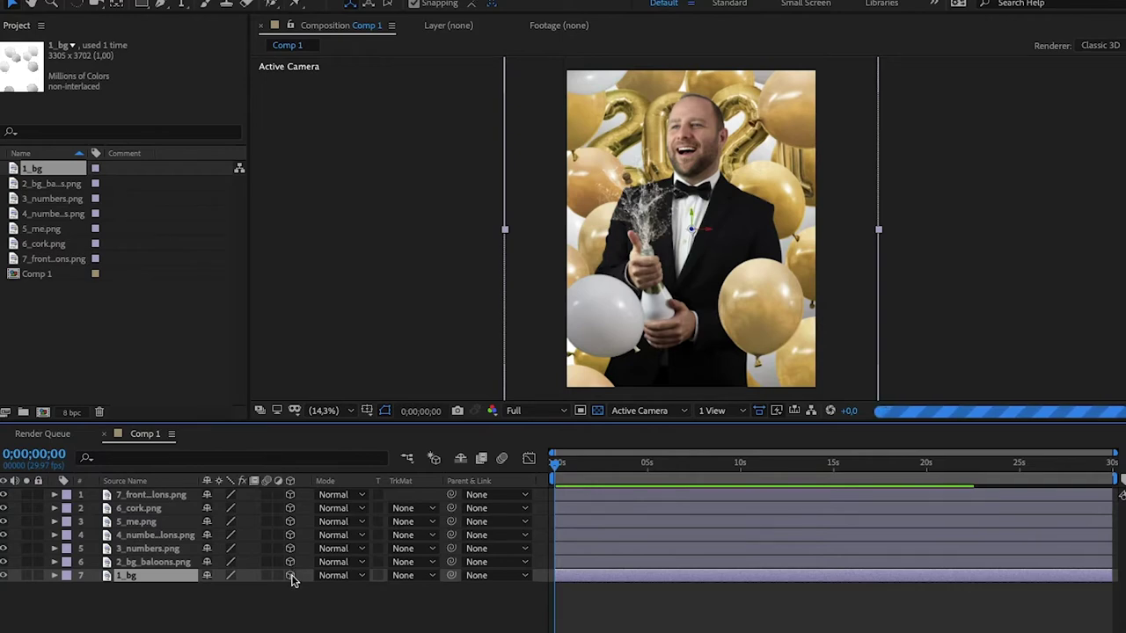
click(715, 411)
click(741, 446)
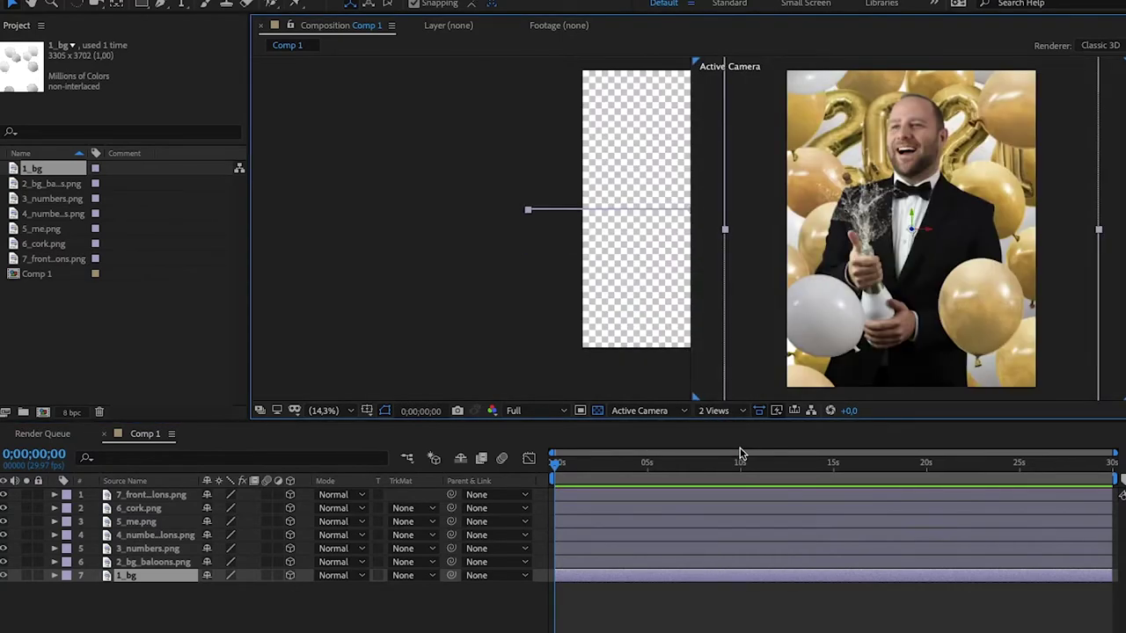
click(325, 411)
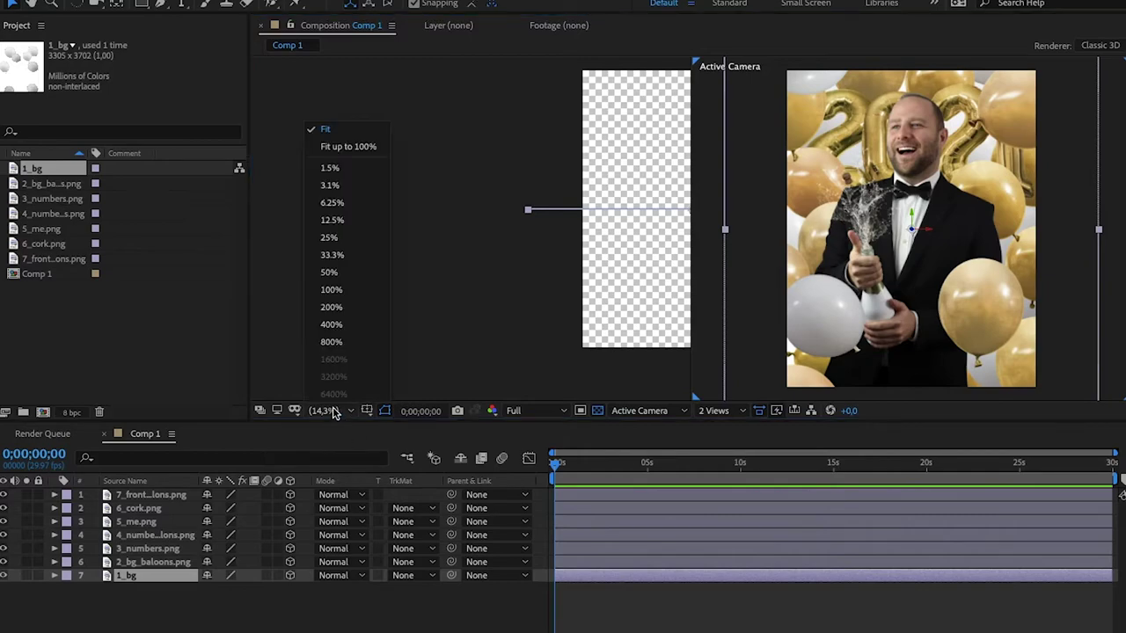
click(346, 132)
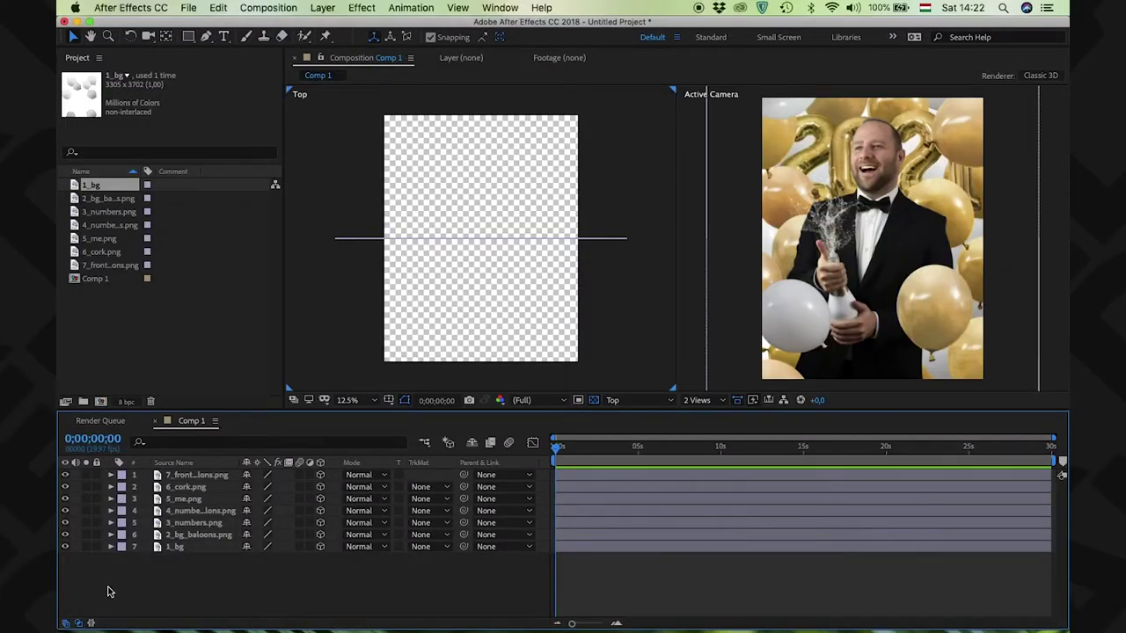
Hide the layers above 1_bg and push 1_bg far back in depth in the Top view.
drag(66, 479, 66, 530)
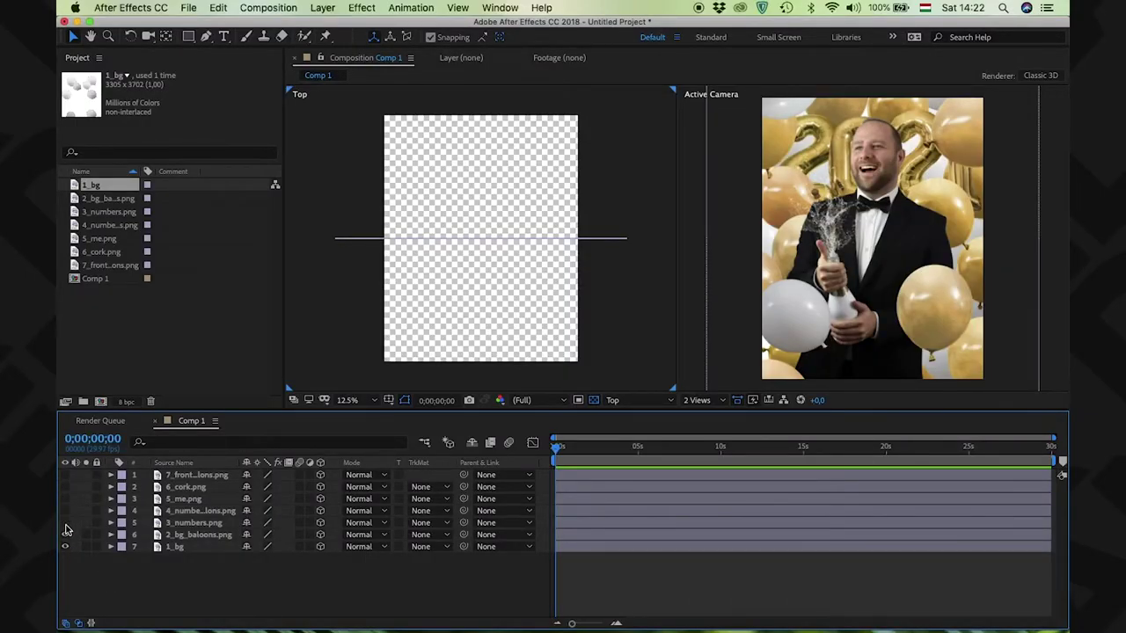
click(181, 548)
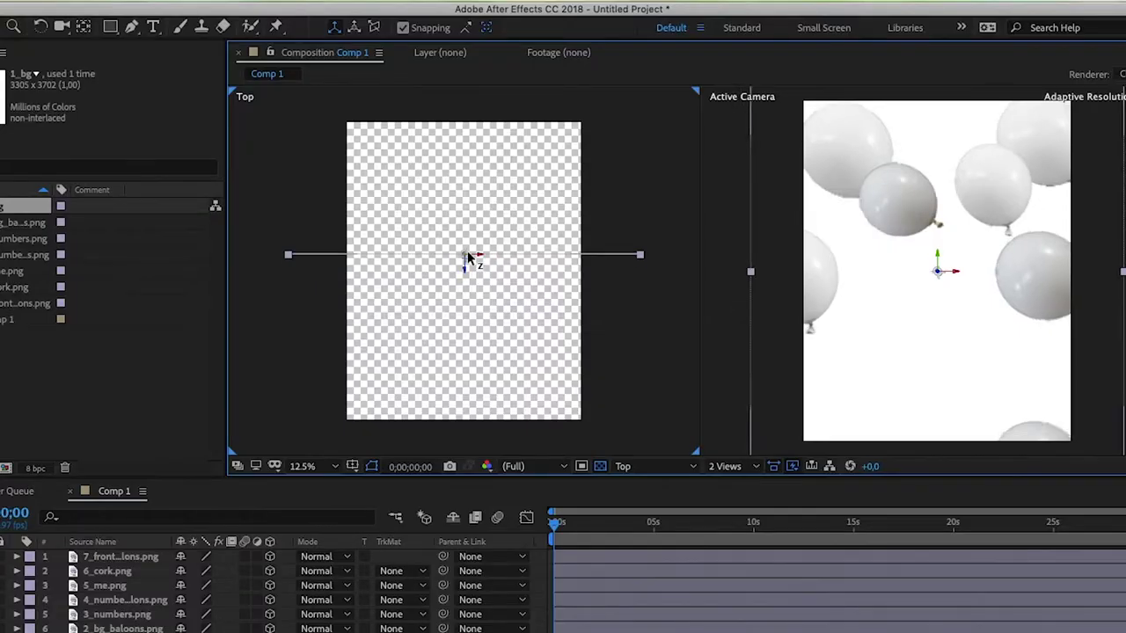
drag(466, 243, 476, 102)
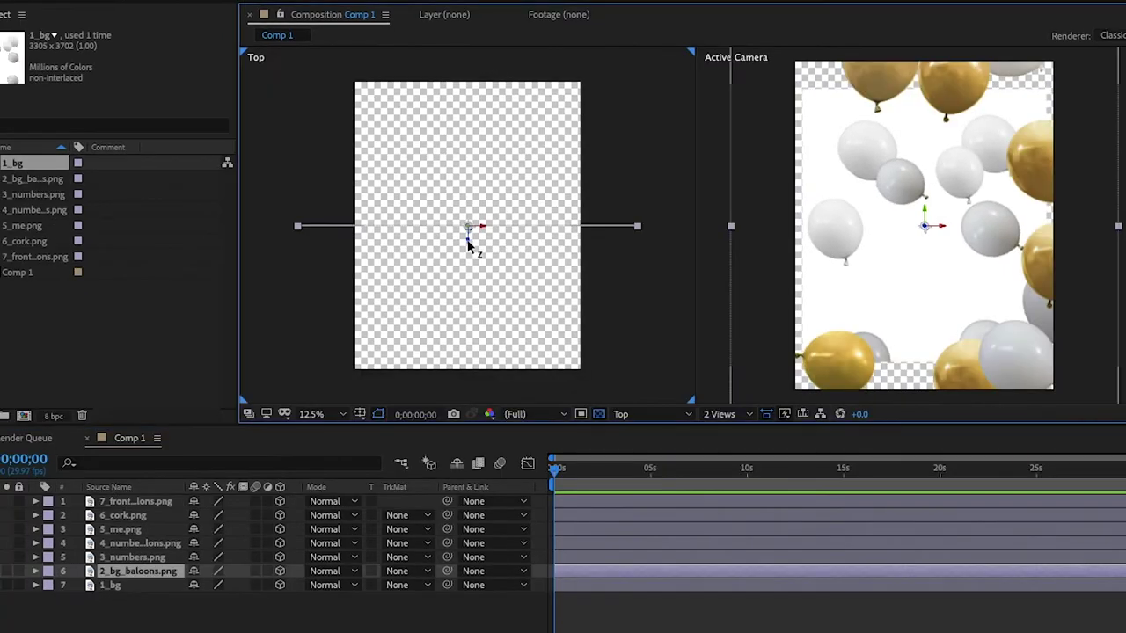
Push 2_bg_baloons back in depth in the Top view and place 3_numbers a little in front of it.
drag(469, 231, 467, 103)
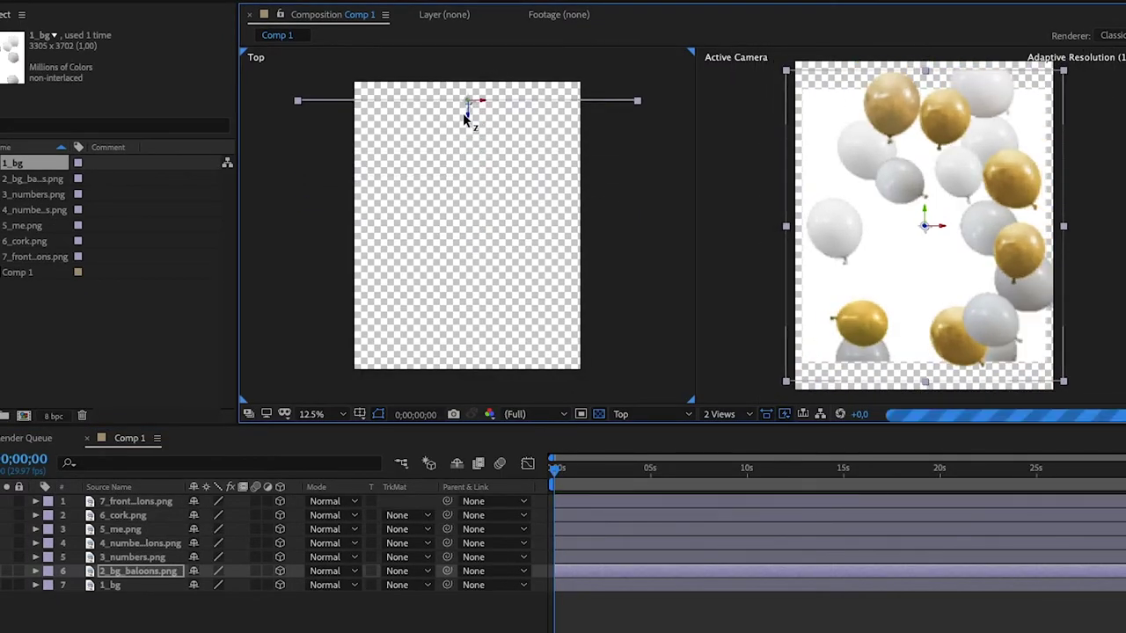
click(141, 557)
drag(470, 234, 468, 141)
Move 4_numbers_ballons back to between the numbers and the man, and bring 7_front_ballons forward toward the camera.
key(ctrl+Up)
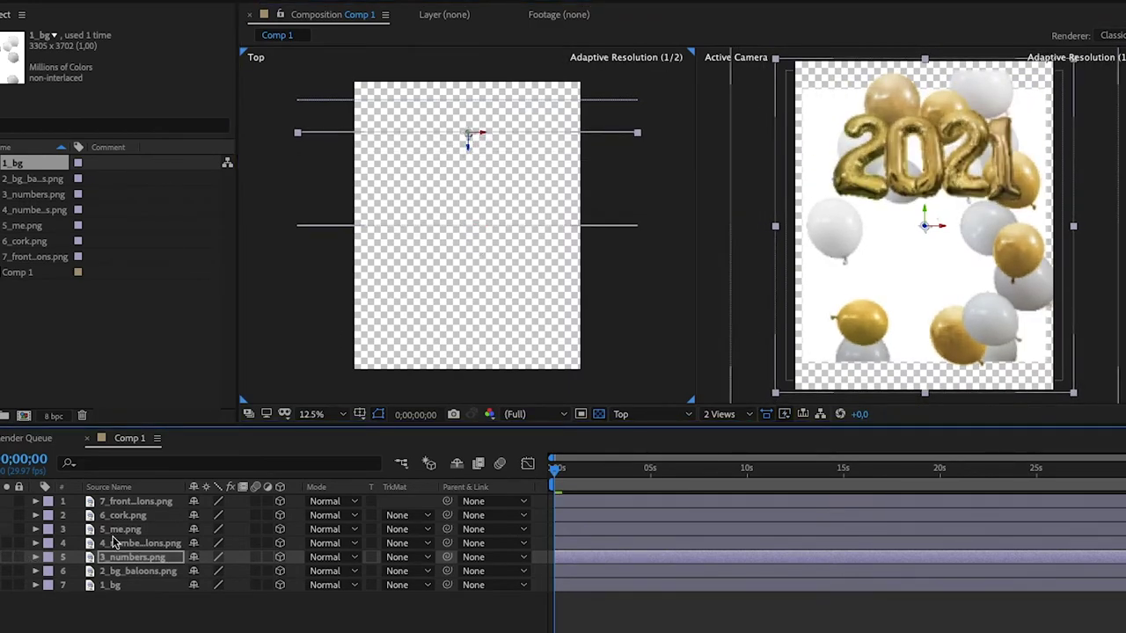
drag(469, 227, 469, 177)
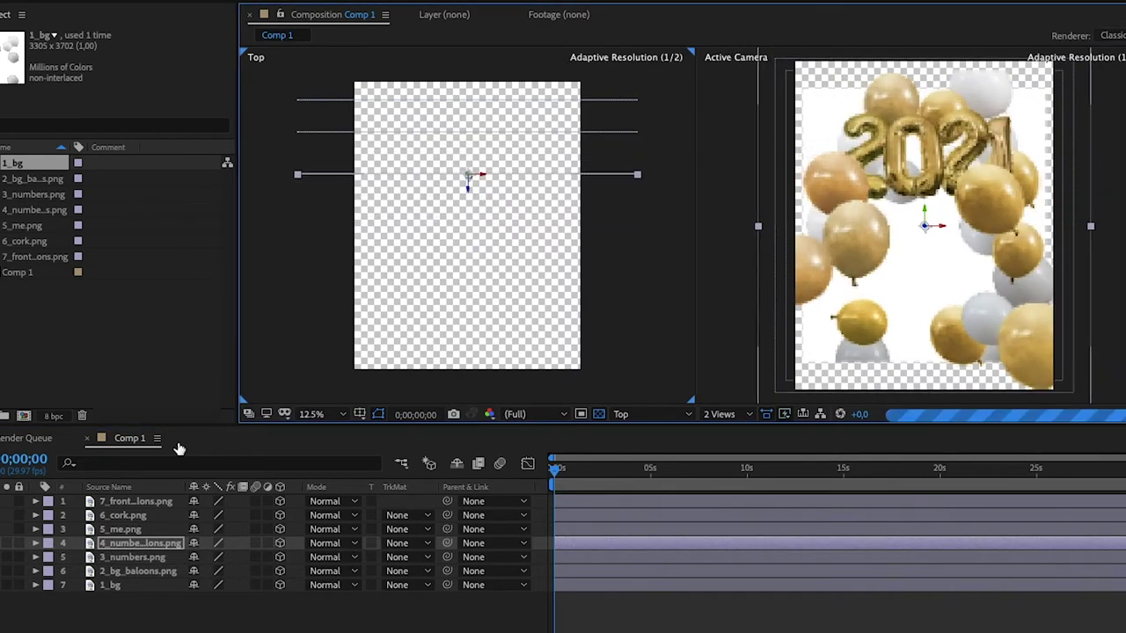
click(101, 502)
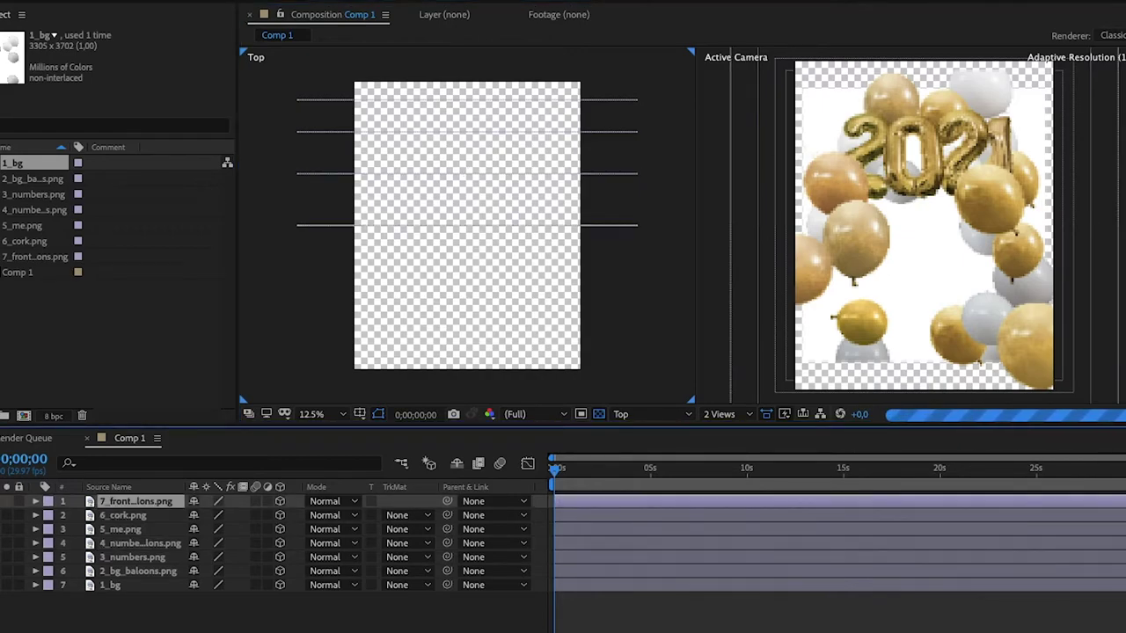
drag(476, 240, 472, 324)
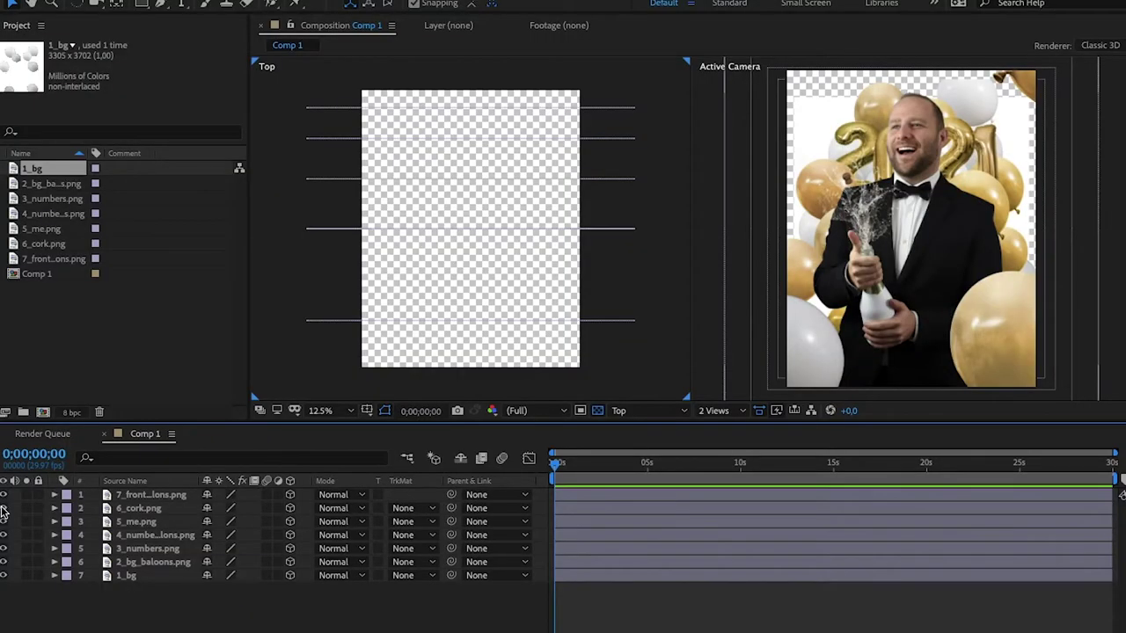
With the layers above hidden, scale 1_bg to 129% and 2_bg_baloons to 125% to fill the frame.
drag(5, 510, 7, 570)
click(141, 577)
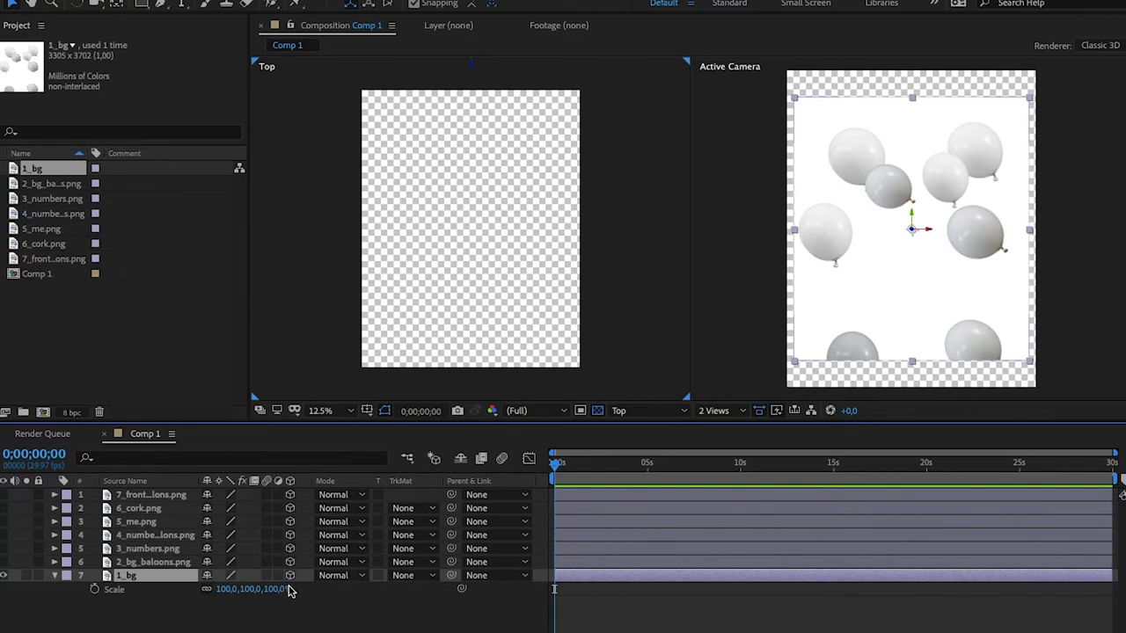
drag(251, 589, 272, 589)
click(132, 571)
key(s)
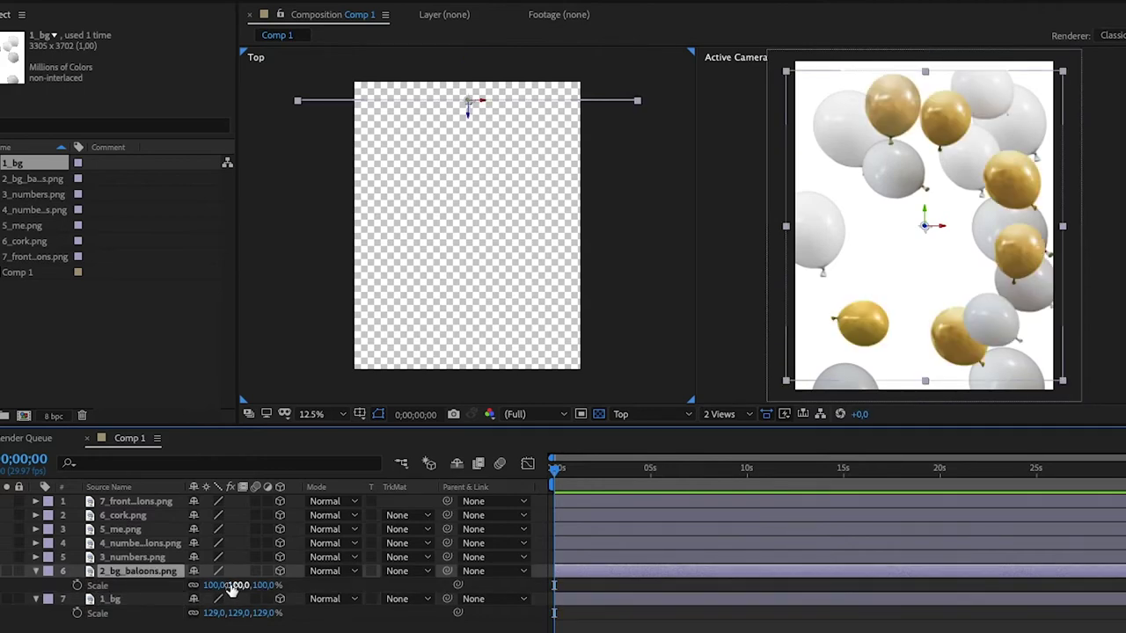
Scale the 3_numbers layer to 109% and the 4_numbers_ballons layer to 119%.
click(136, 557)
key(s)
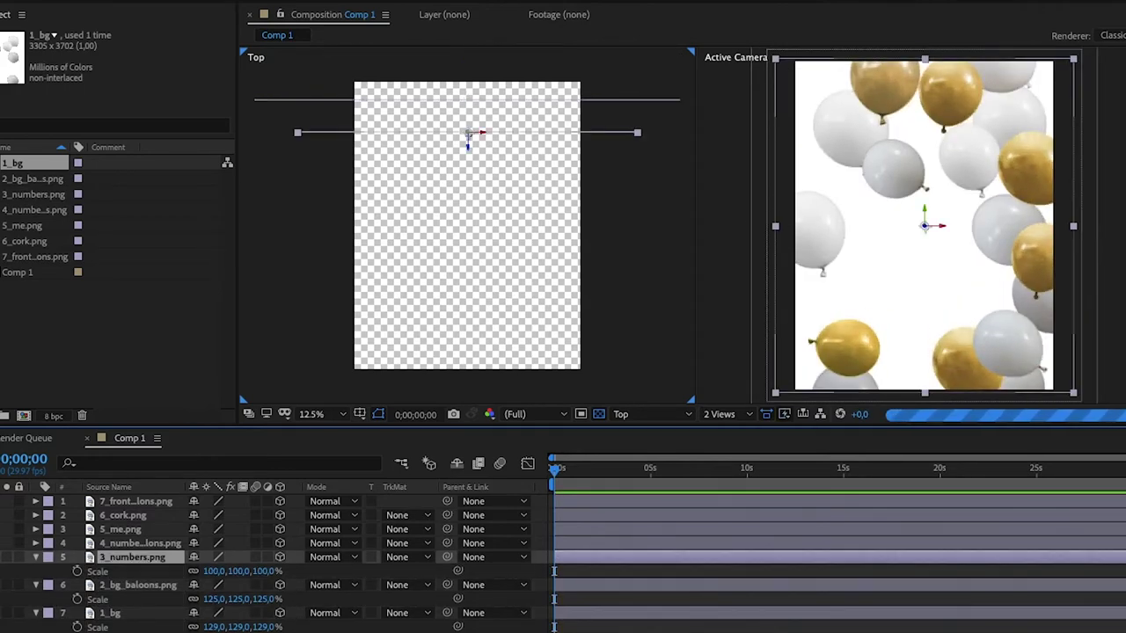
click(134, 543)
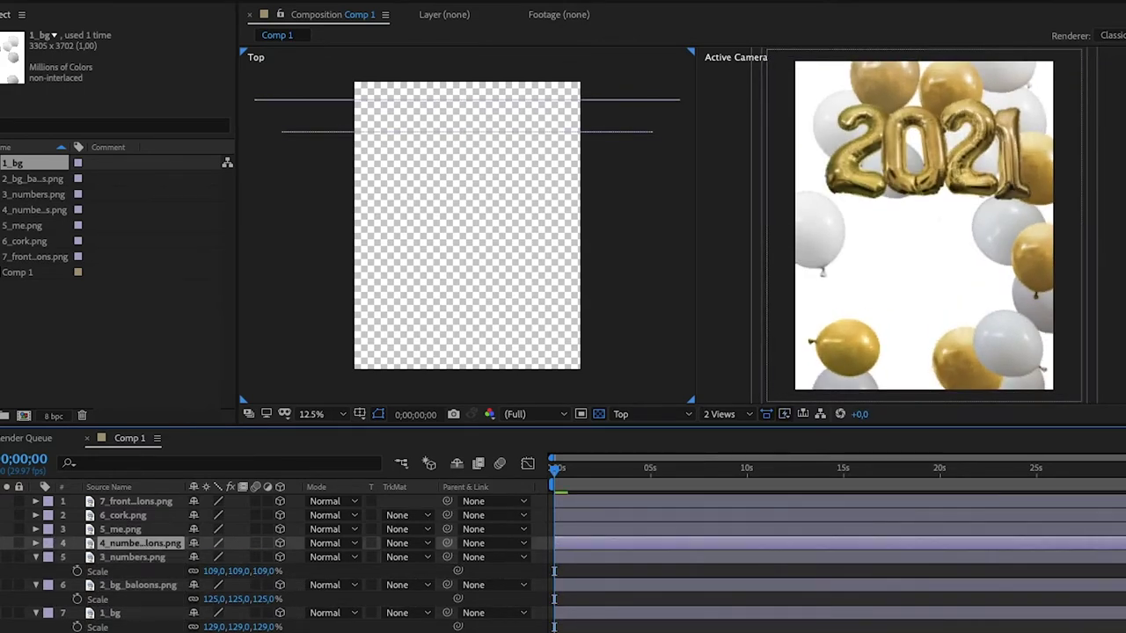
key(s)
drag(216, 557, 250, 557)
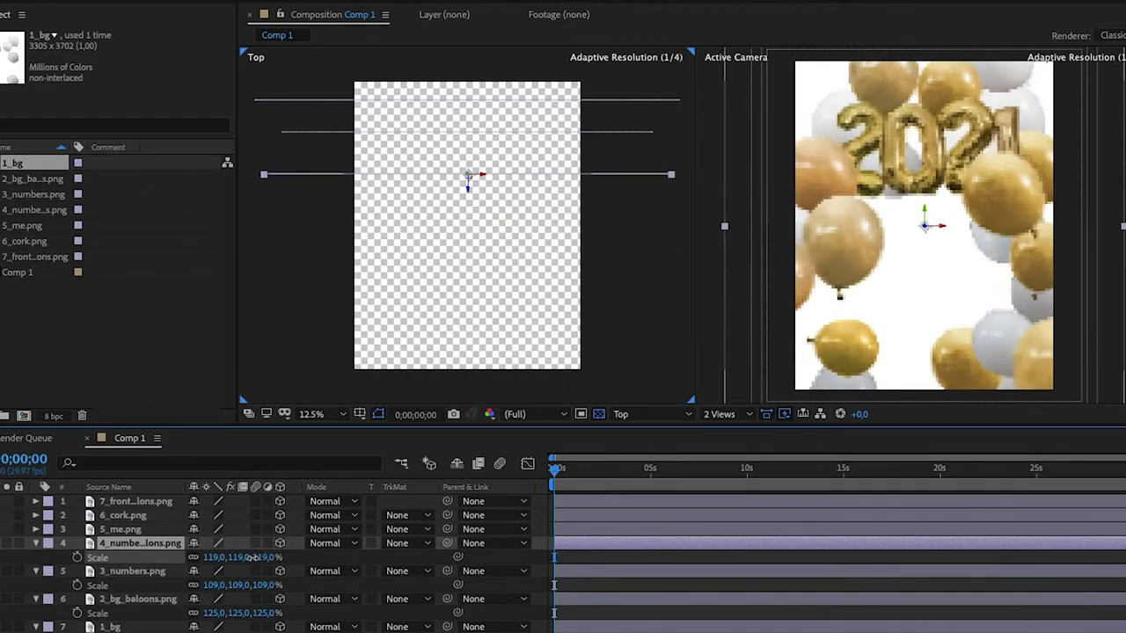
Scale 7_front_ballons down so its balloons fit inside the frame in front of the man, with all layers shown.
click(13, 531)
click(133, 501)
key(s)
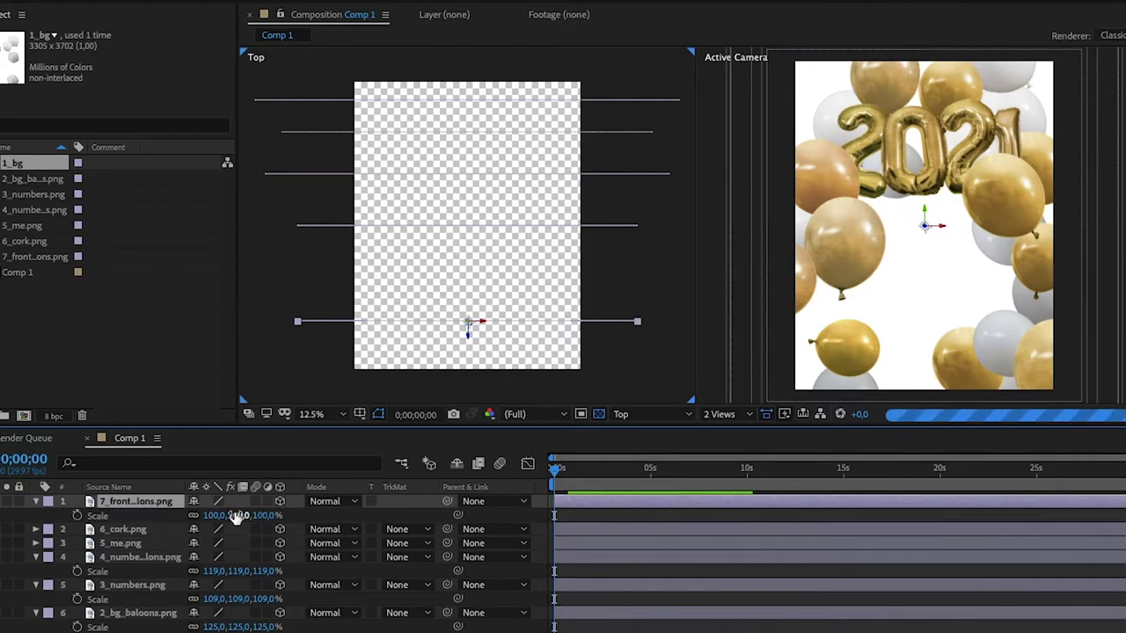
drag(235, 517, 217, 517)
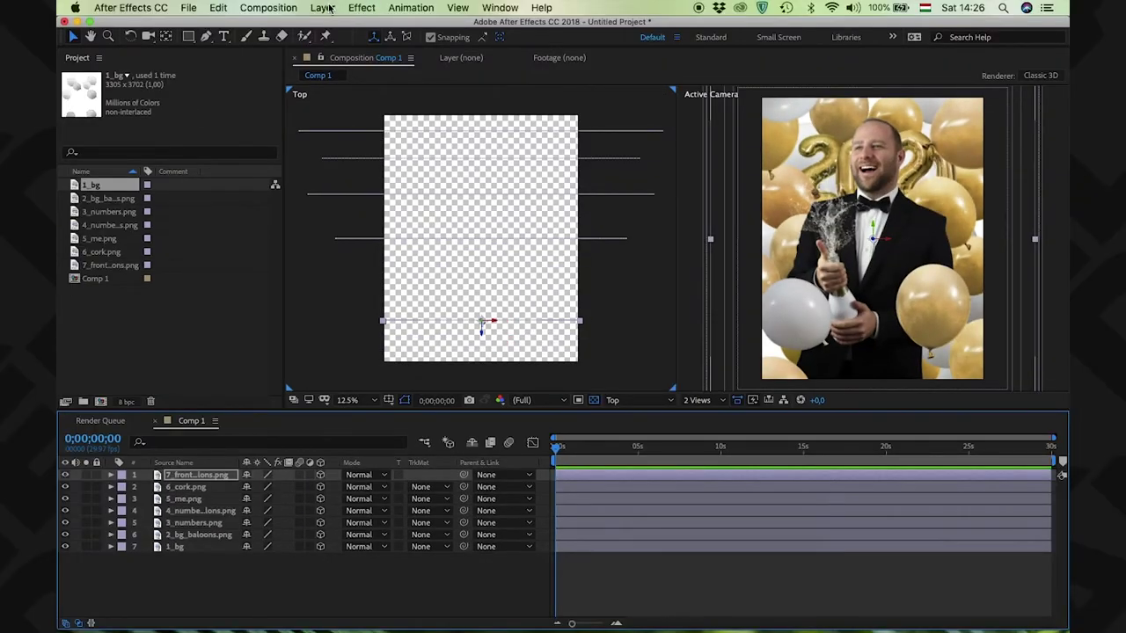
Add a two-node camera named Camera 1 with the 28mm preset and depth of field enabled.
click(325, 8)
mouse_move(334, 29)
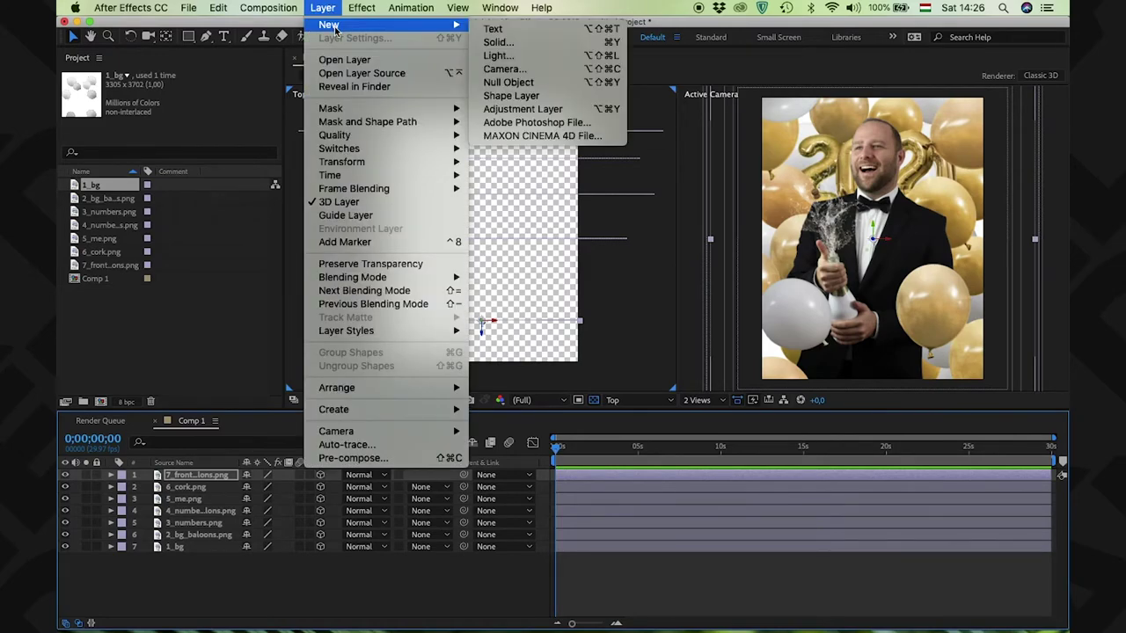
click(518, 70)
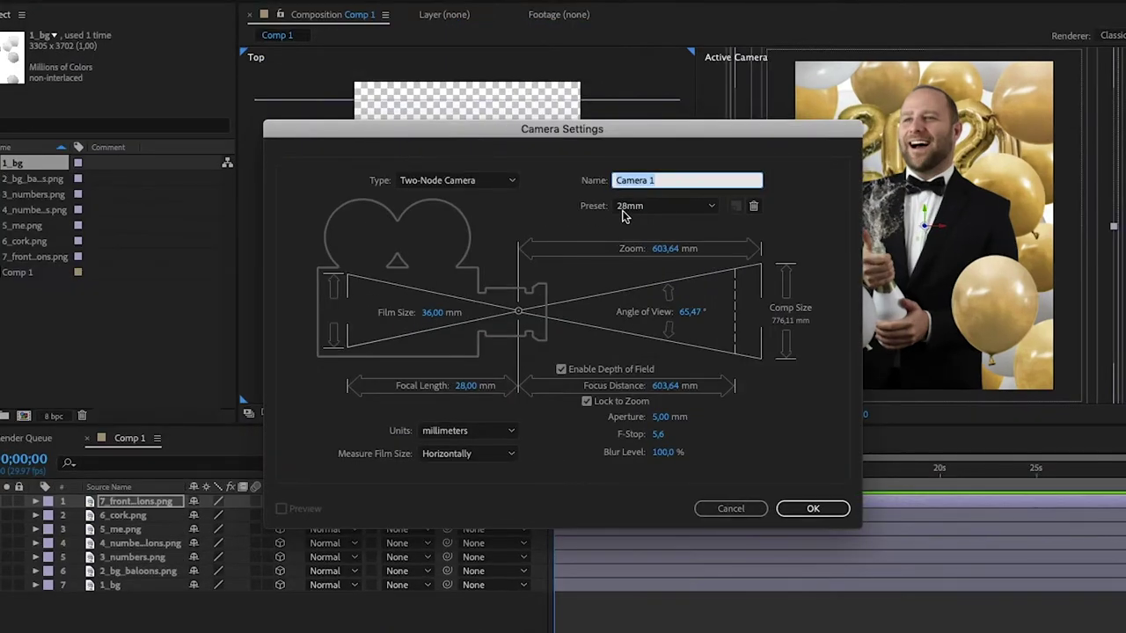
click(649, 222)
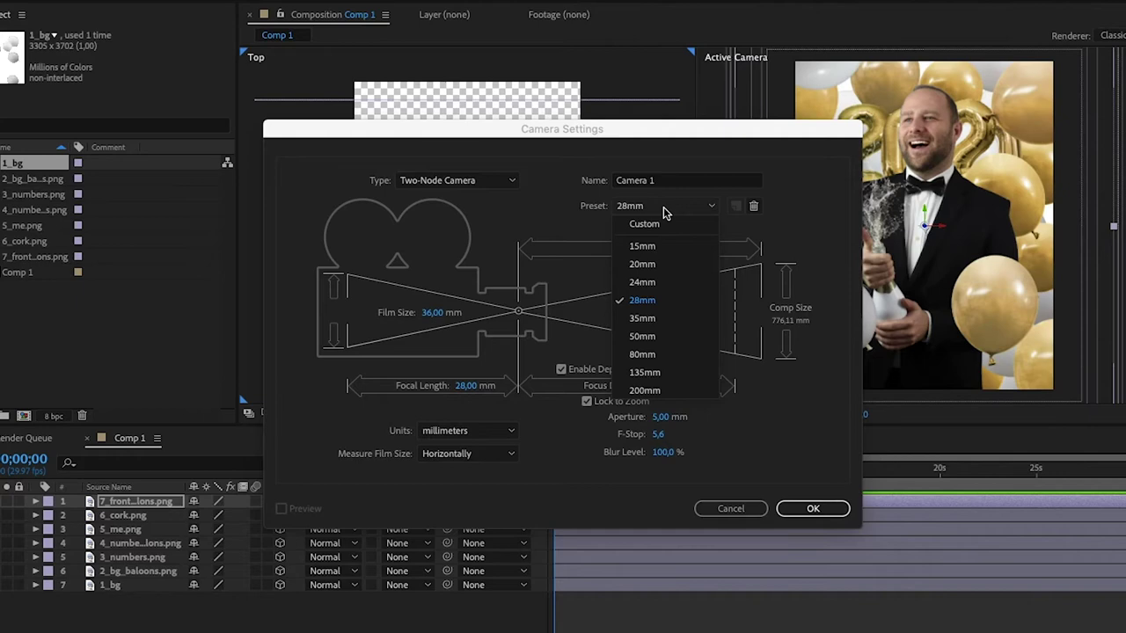
click(664, 208)
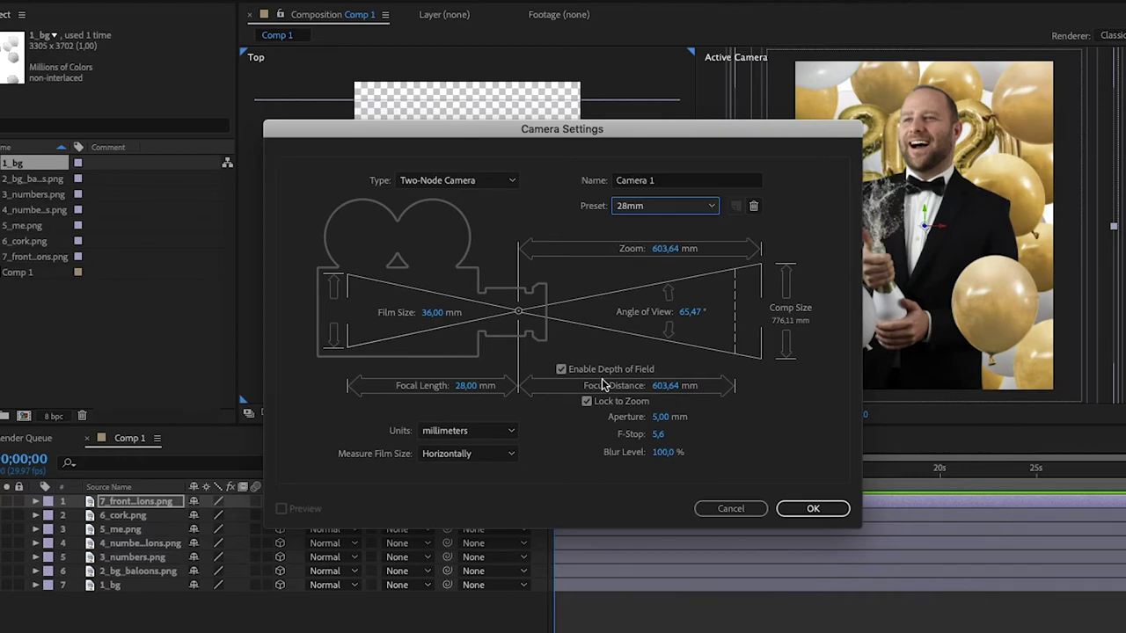
click(813, 508)
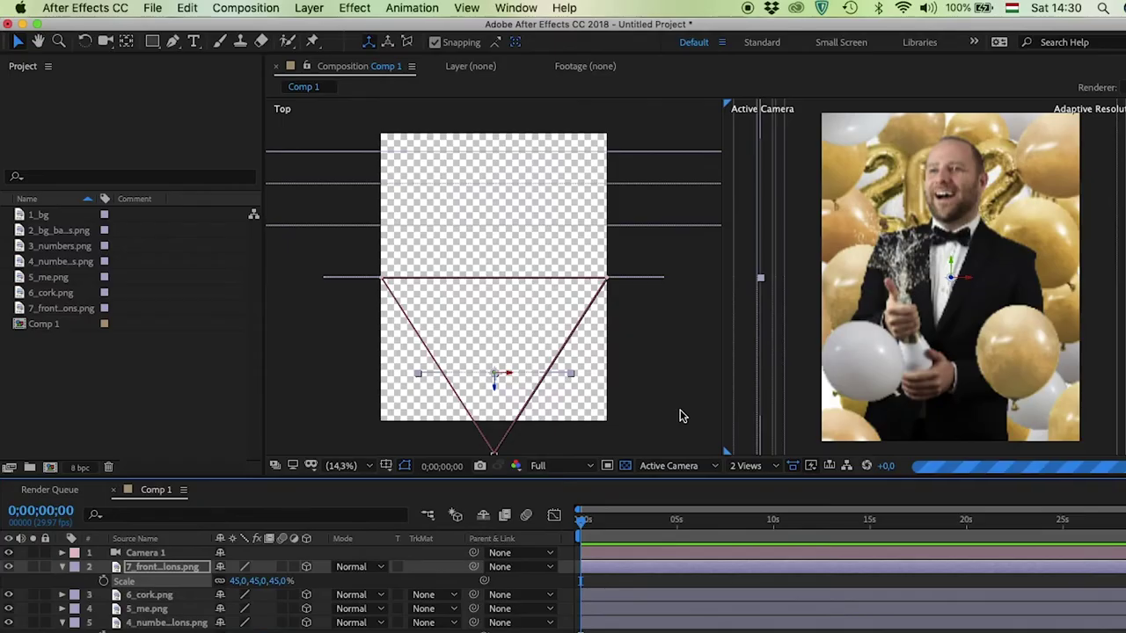
click(680, 416)
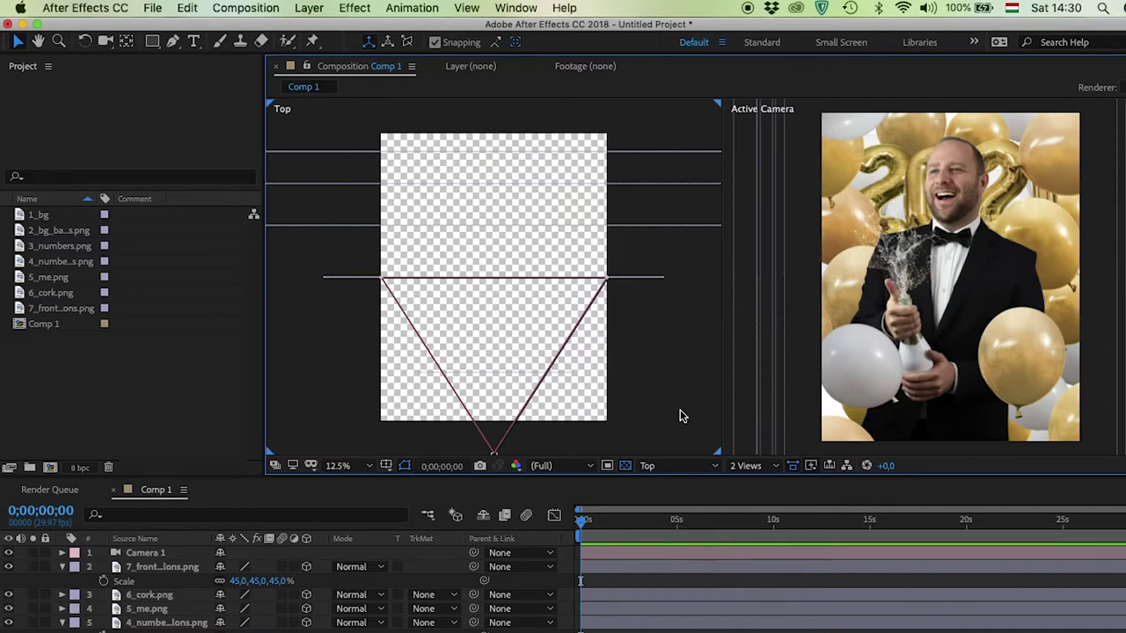
Switch the Top view to Custom View 1 and orbit, track and dolly it with the camera tools to inspect the layer depths.
click(105, 44)
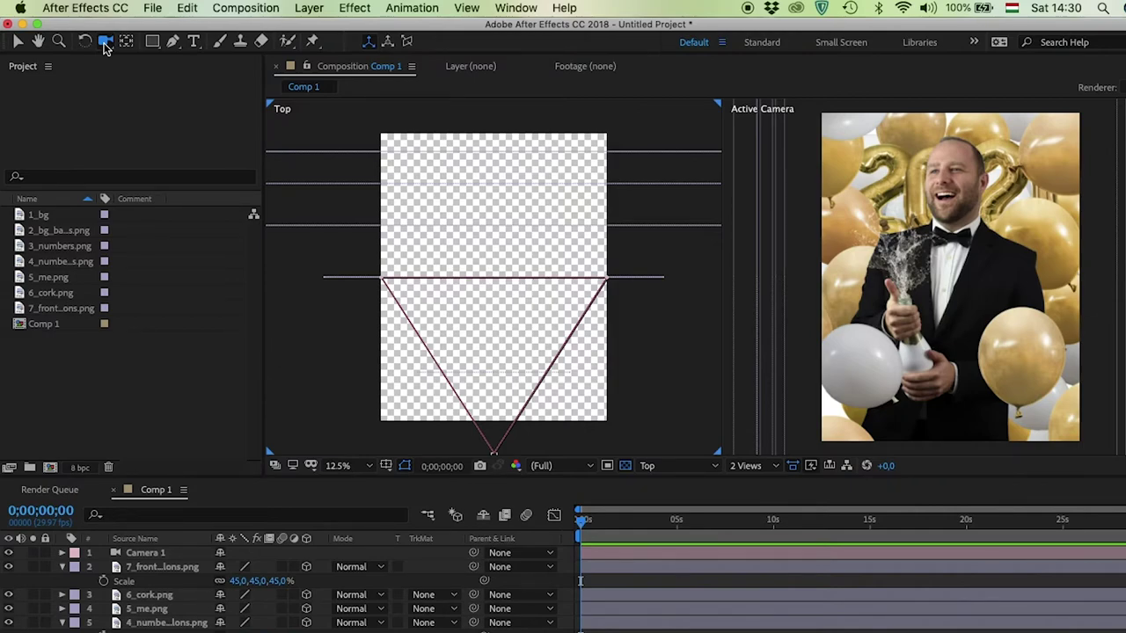
key(c)
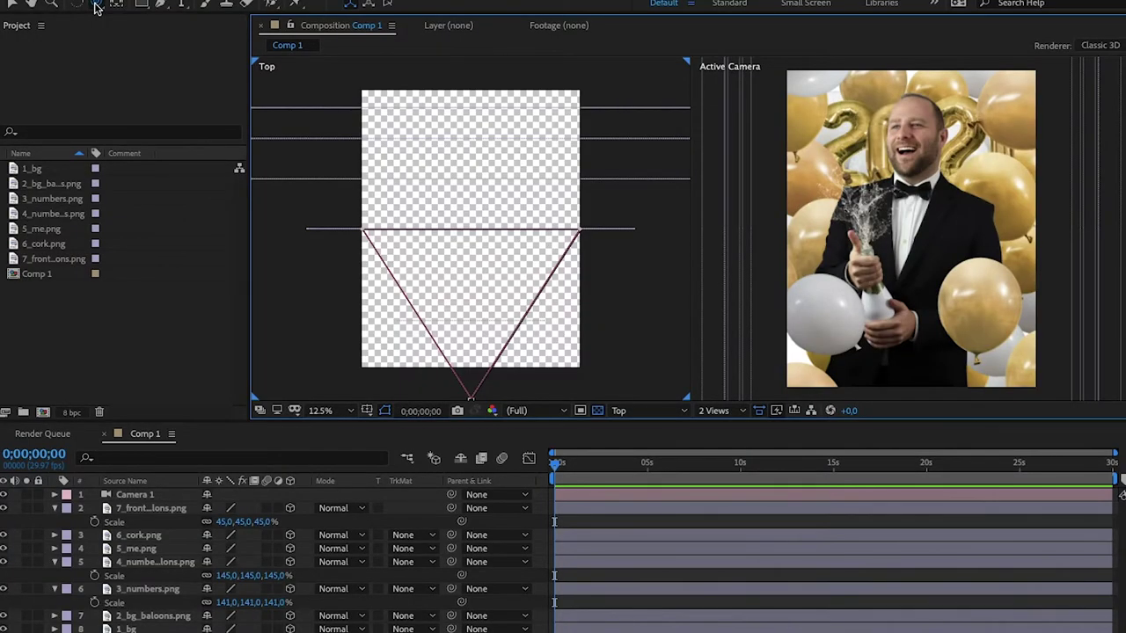
click(658, 411)
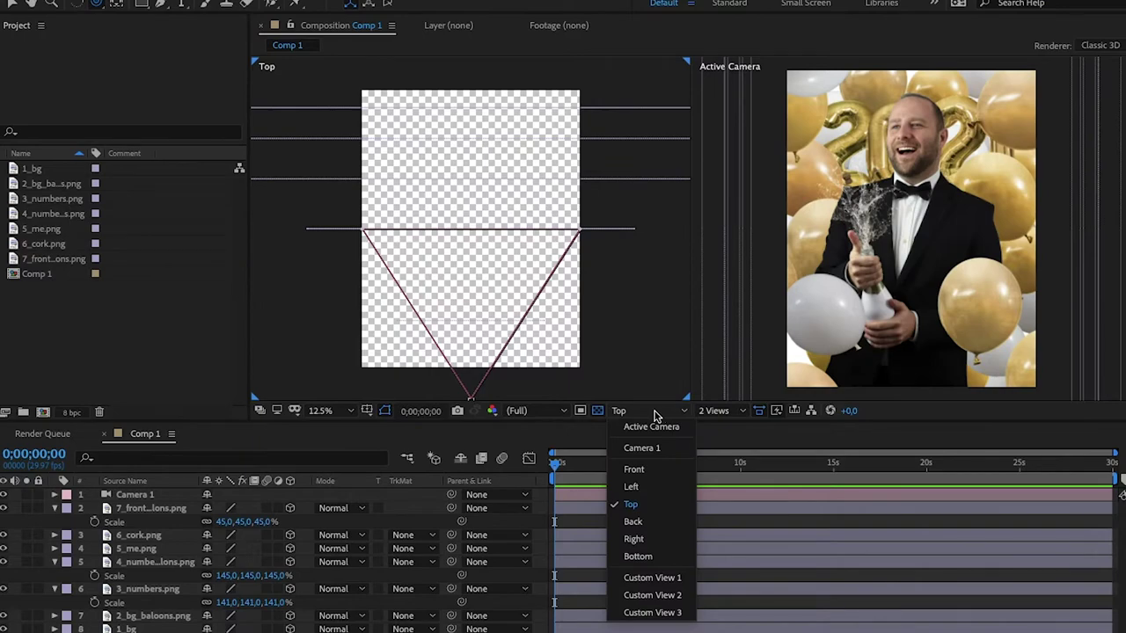
click(653, 577)
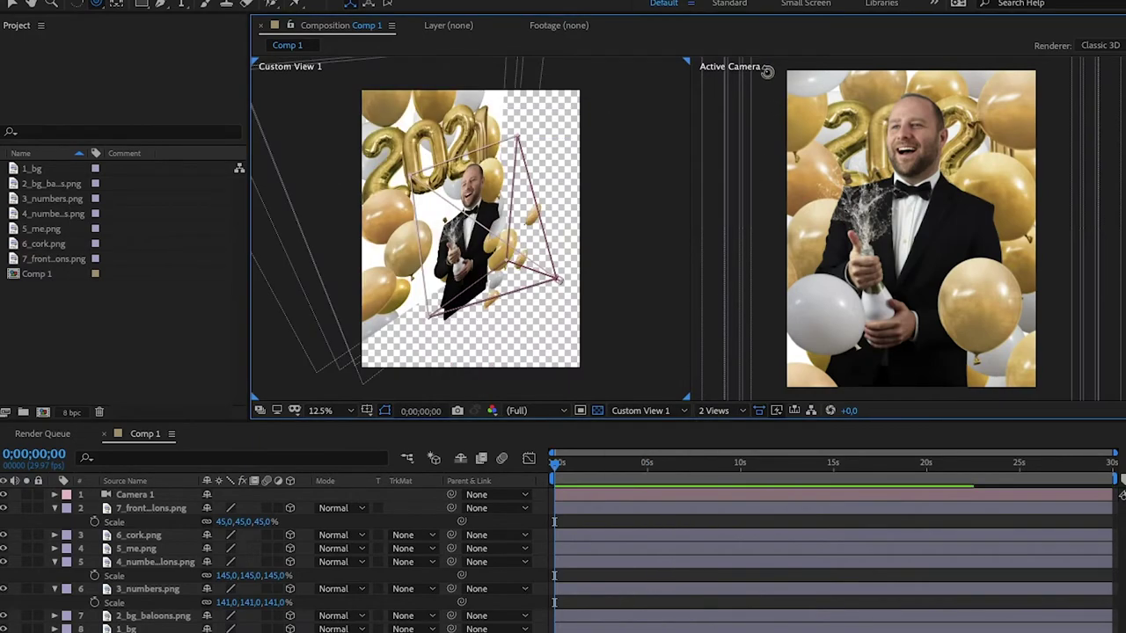
mouse_move(553, 279)
mouse_down()
mouse_move(528, 269)
mouse_move(502, 290)
mouse_move(586, 261)
mouse_move(555, 263)
mouse_move(568, 266)
mouse_up()
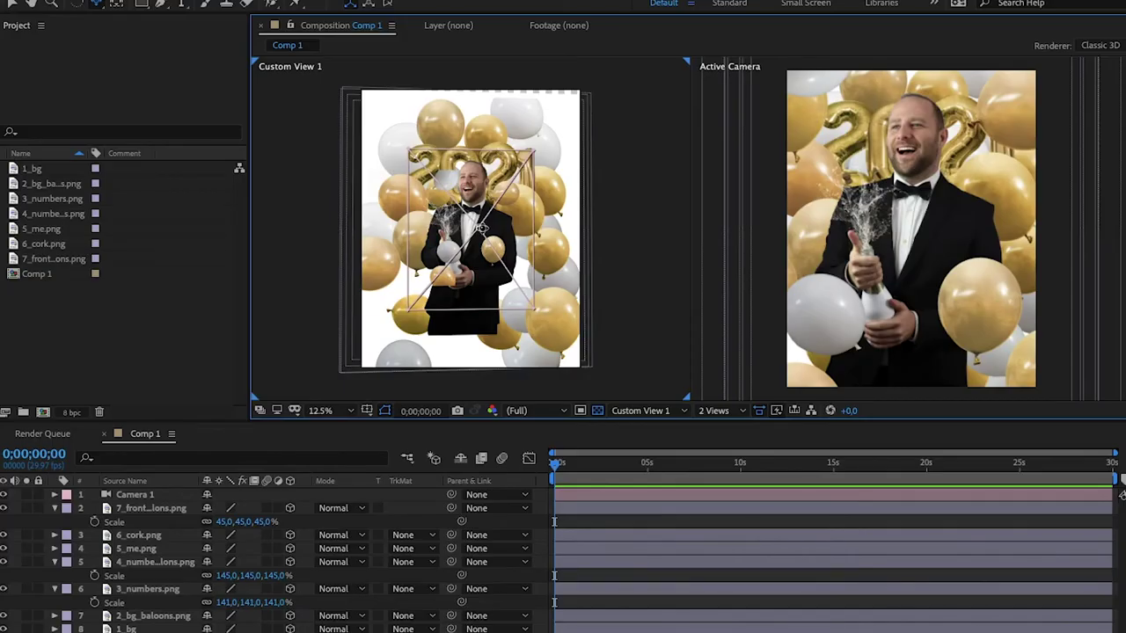
drag(482, 227, 548, 230)
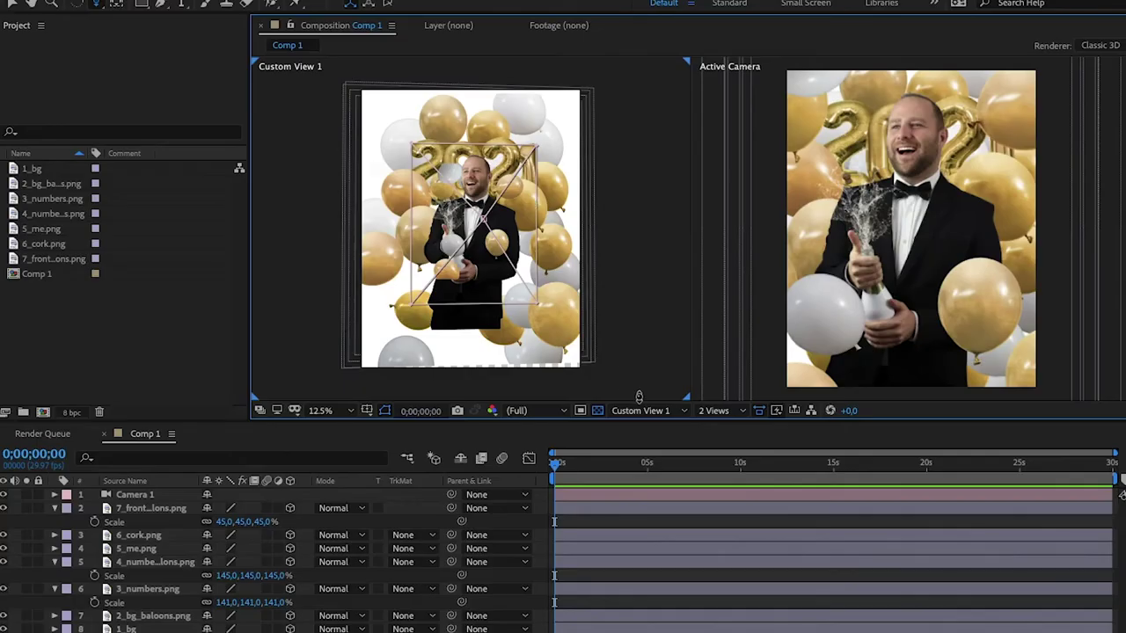
drag(483, 253, 482, 173)
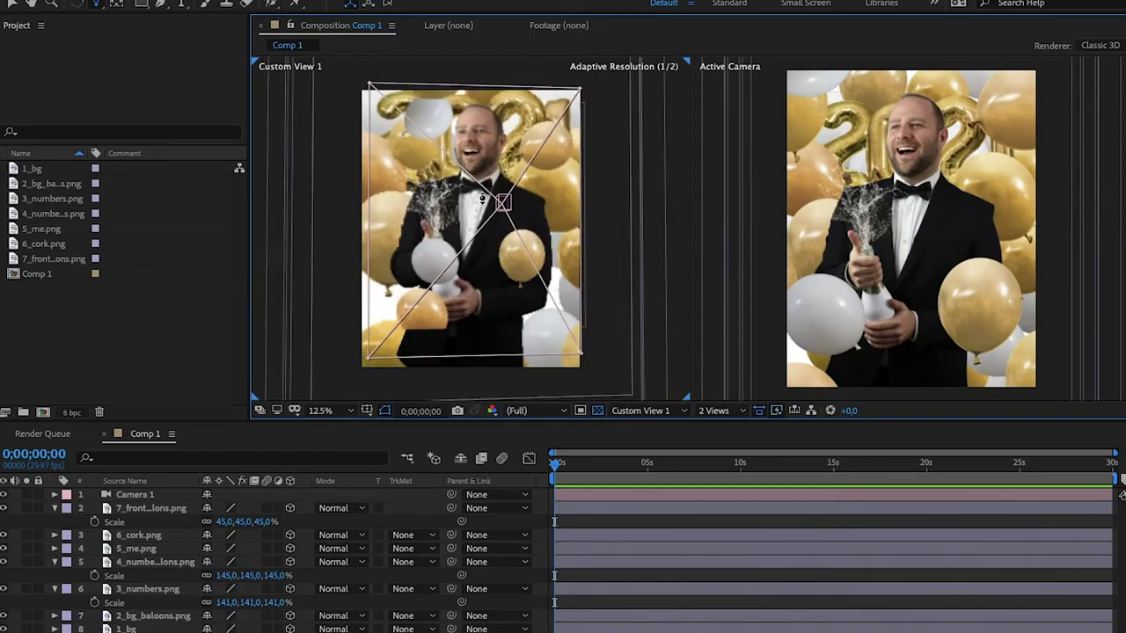
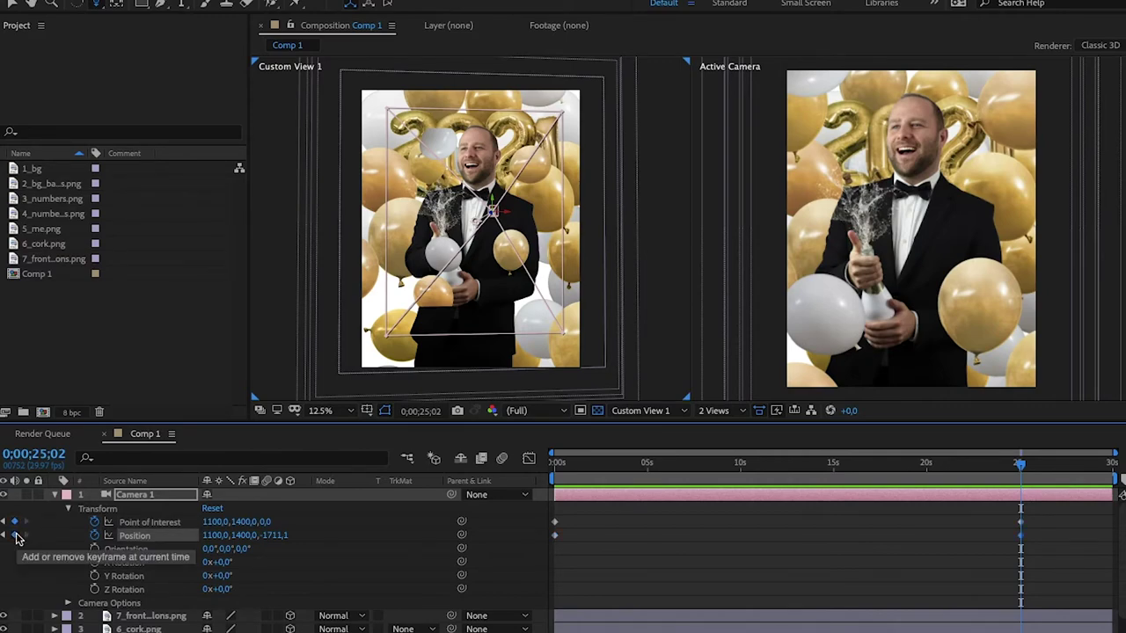
Dolly Camera 1 in to a Z position of about -1053 at the 0;00;25;02 keyframe and pull it back at the first keyframe.
click(902, 362)
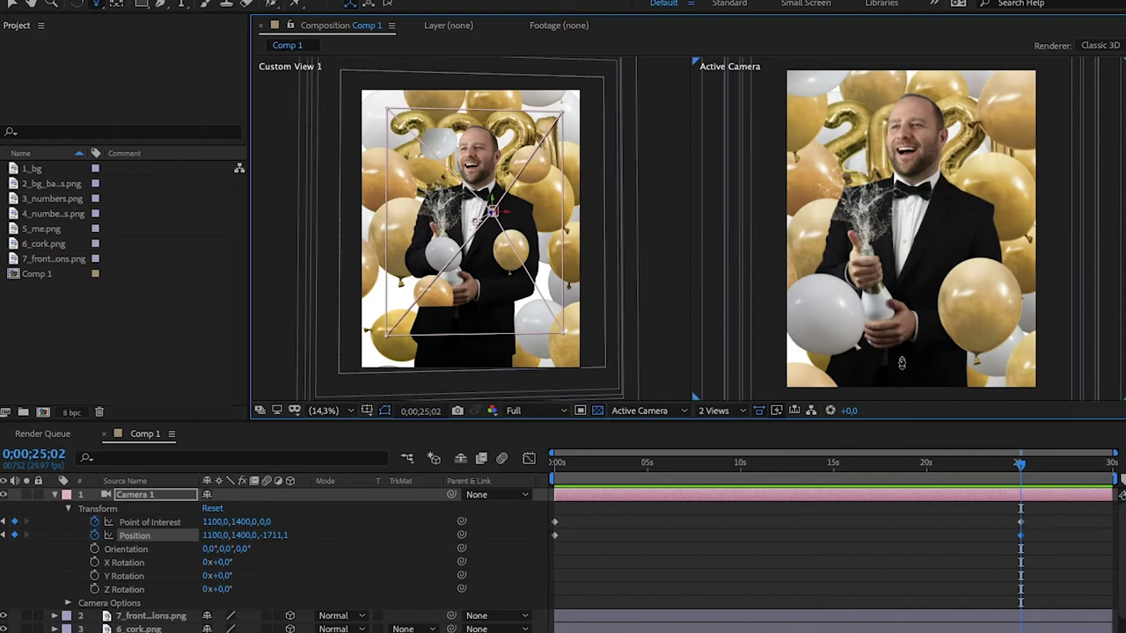
drag(902, 362, 900, 324)
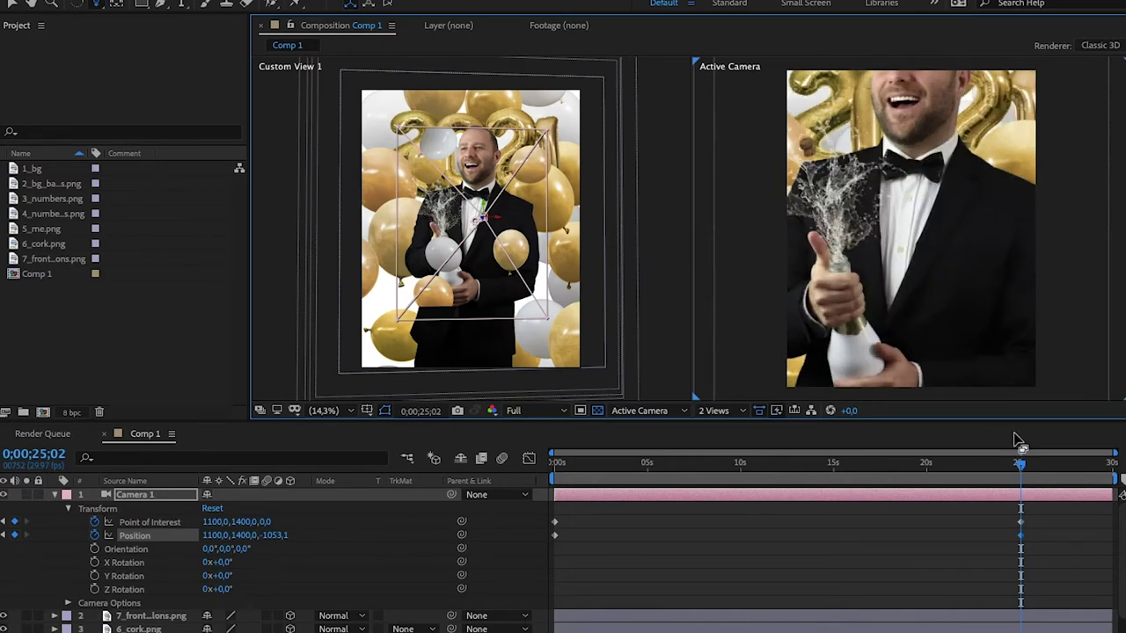
click(4, 536)
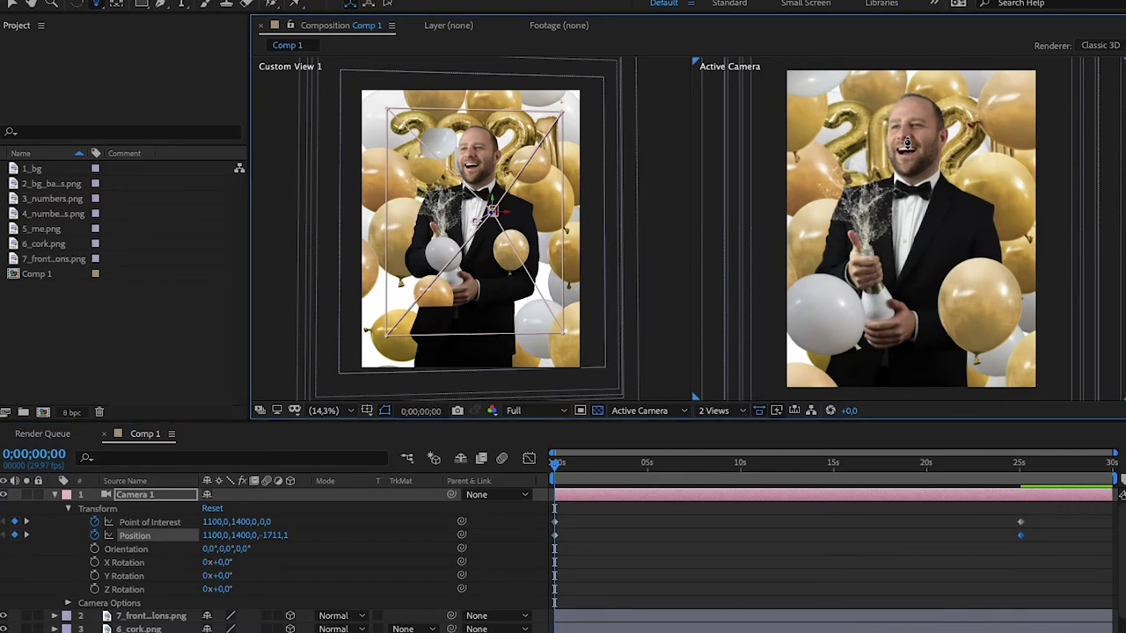
scroll(907, 143, down, 5)
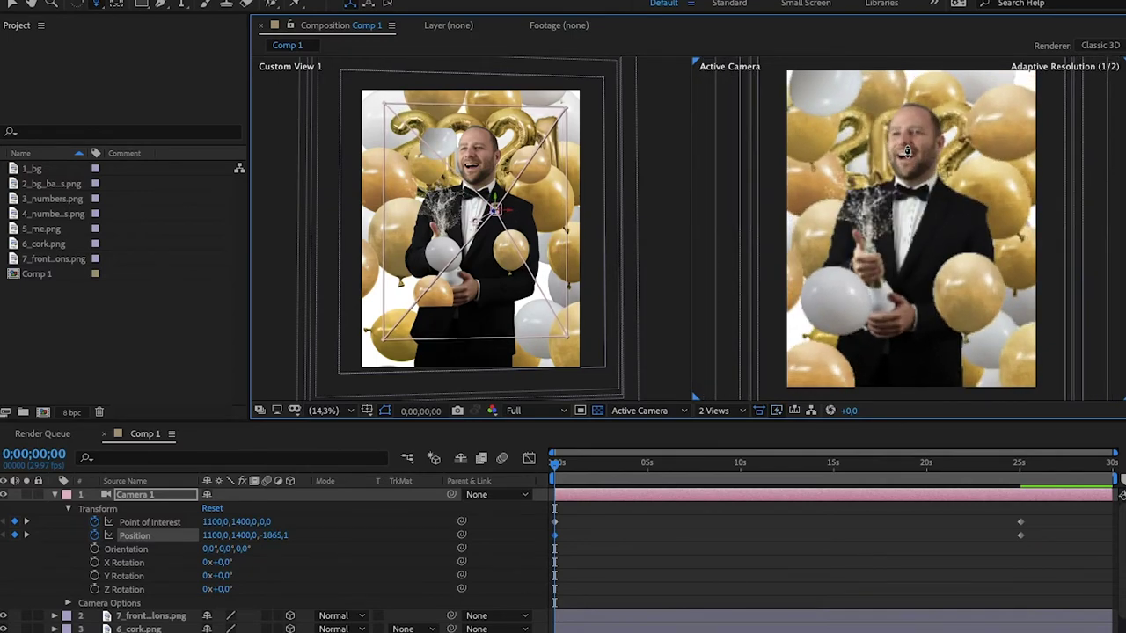
scroll(907, 152, down, 2)
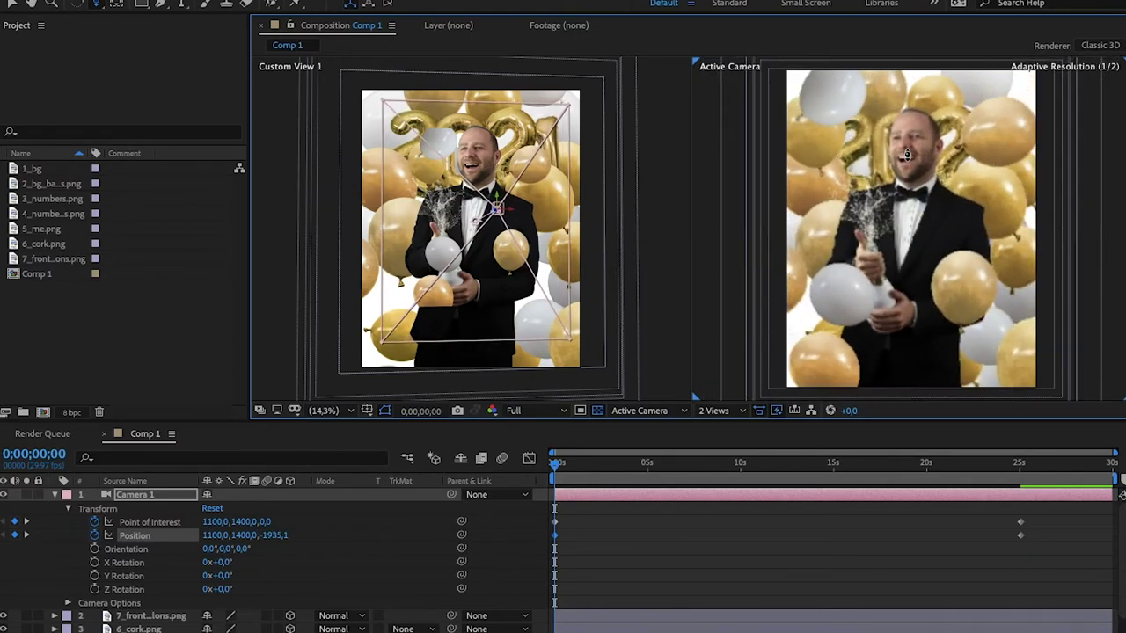
scroll(907, 156, down, 1)
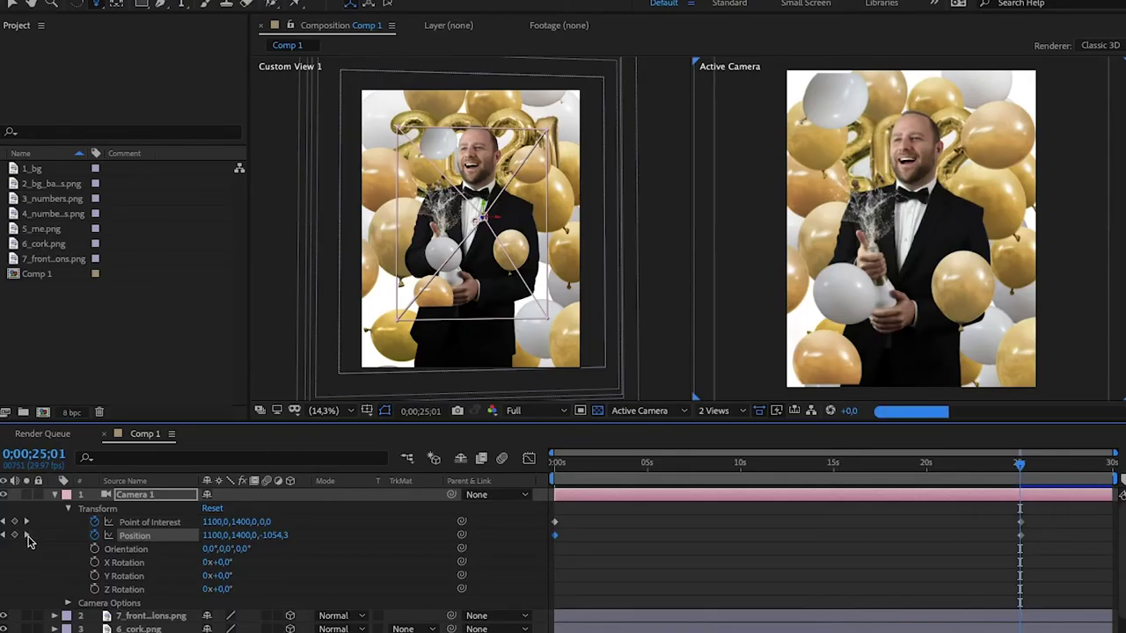
click(28, 541)
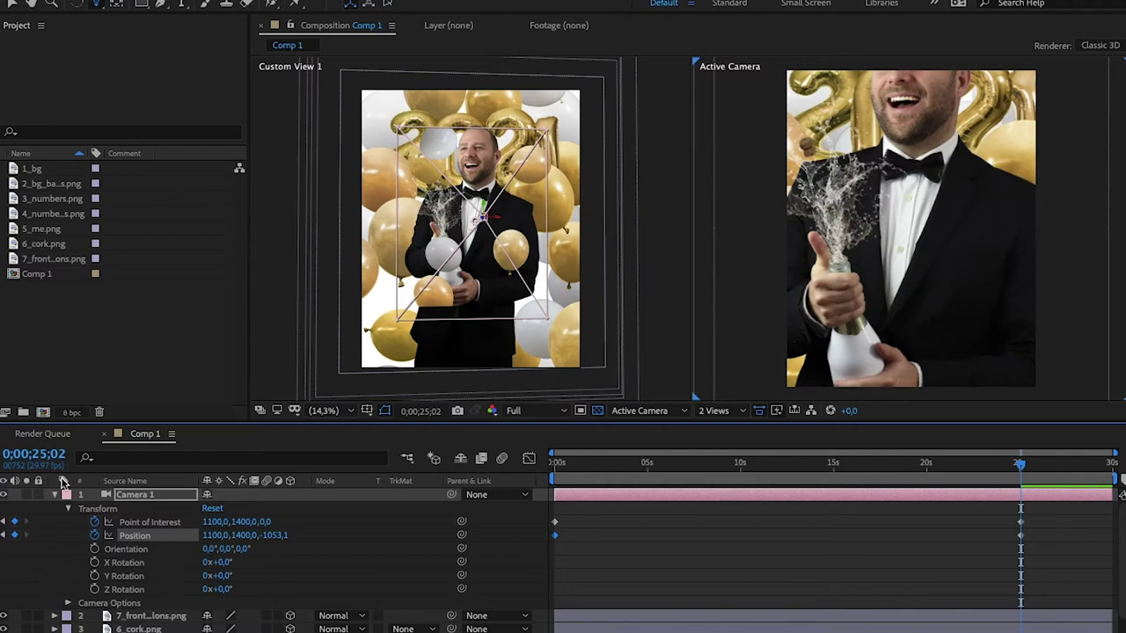
Enable Position keyframing for 5_me at 0;00;25;02 and set another Position keyframe at the start of the composition.
click(59, 495)
click(140, 536)
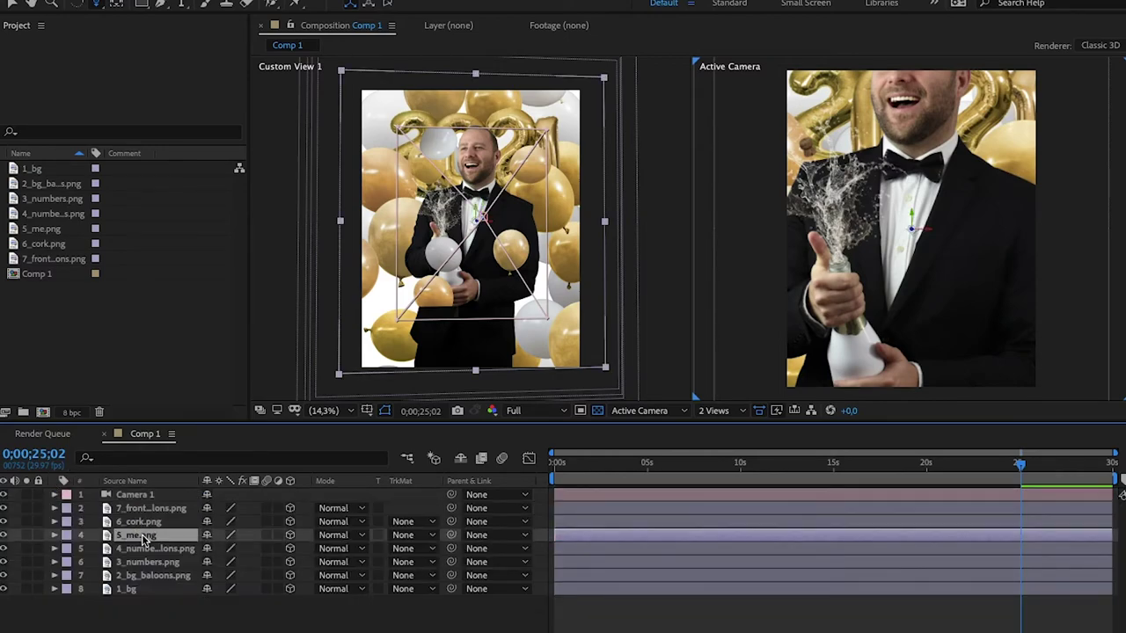
click(55, 536)
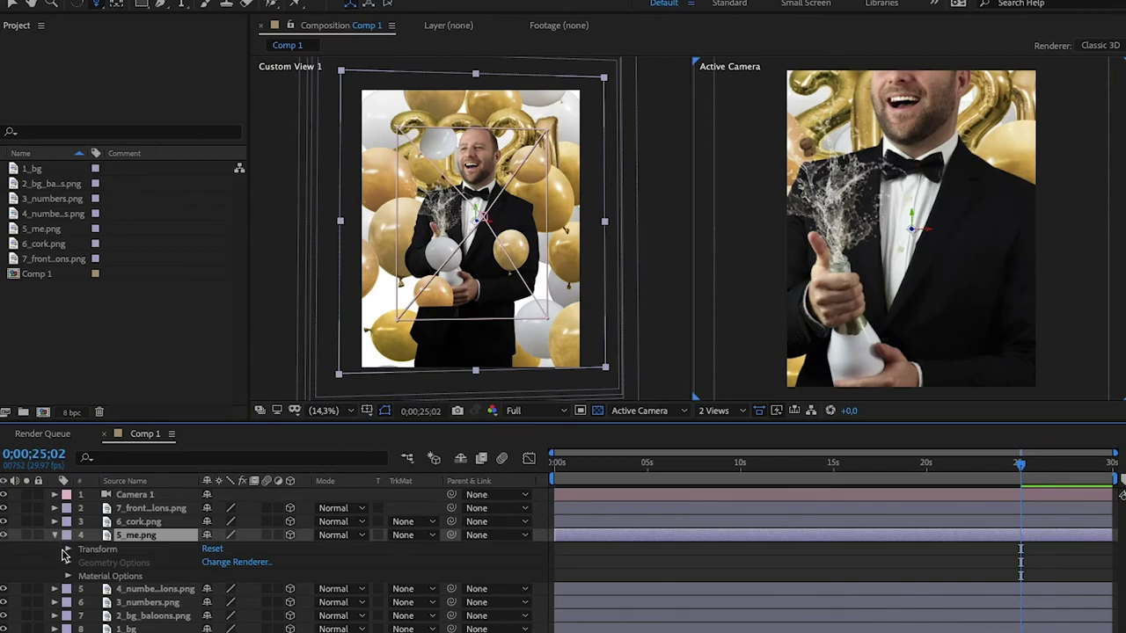
click(69, 550)
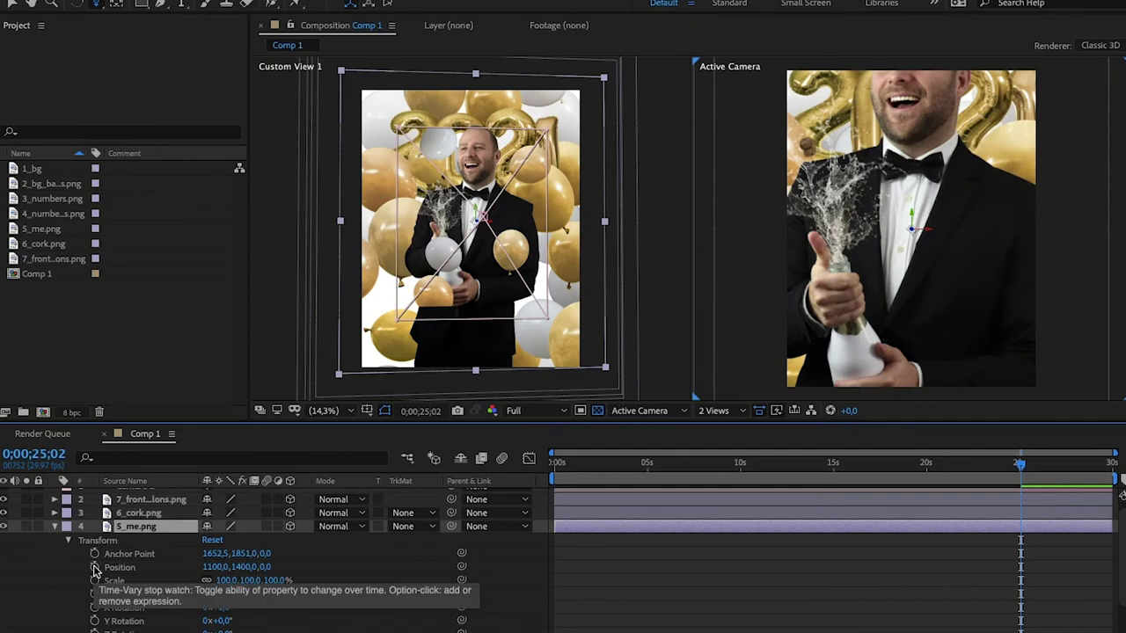
click(95, 568)
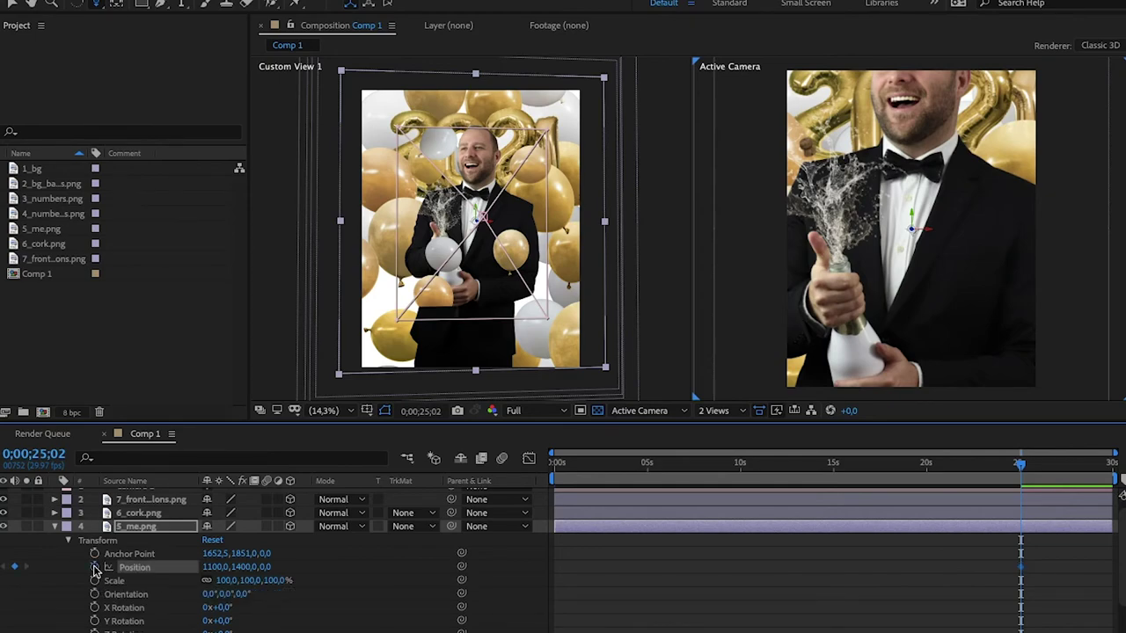
drag(1023, 470, 523, 452)
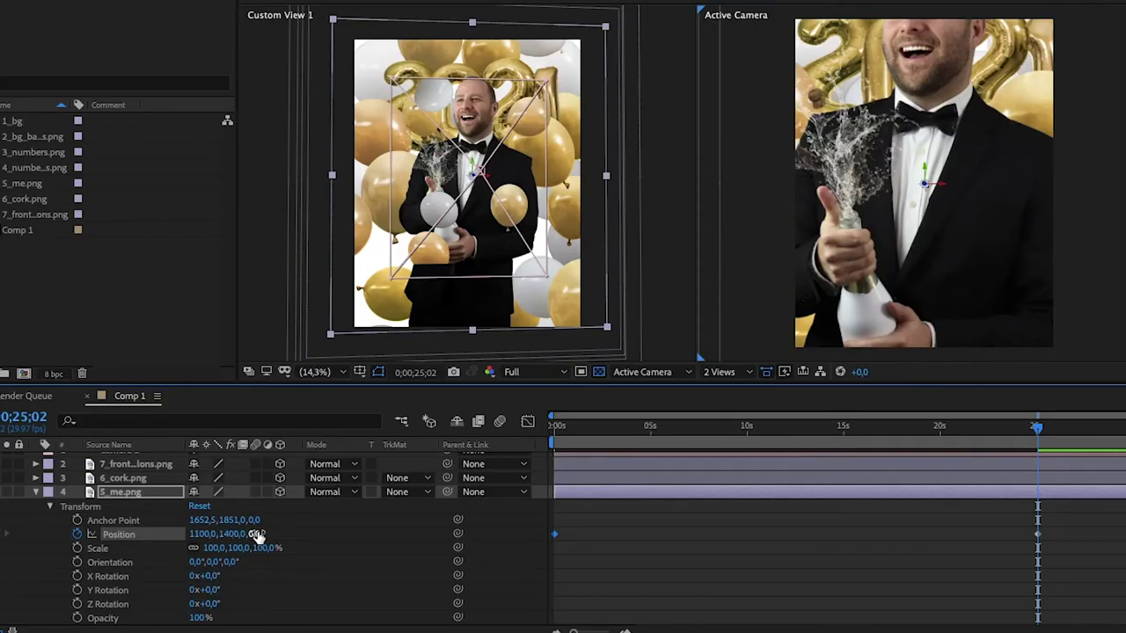
Try to shift 5_me at the 0;00;25;02 keyframe to a Position of about 1076, 1560, 37.
drag(220, 534, 381, 533)
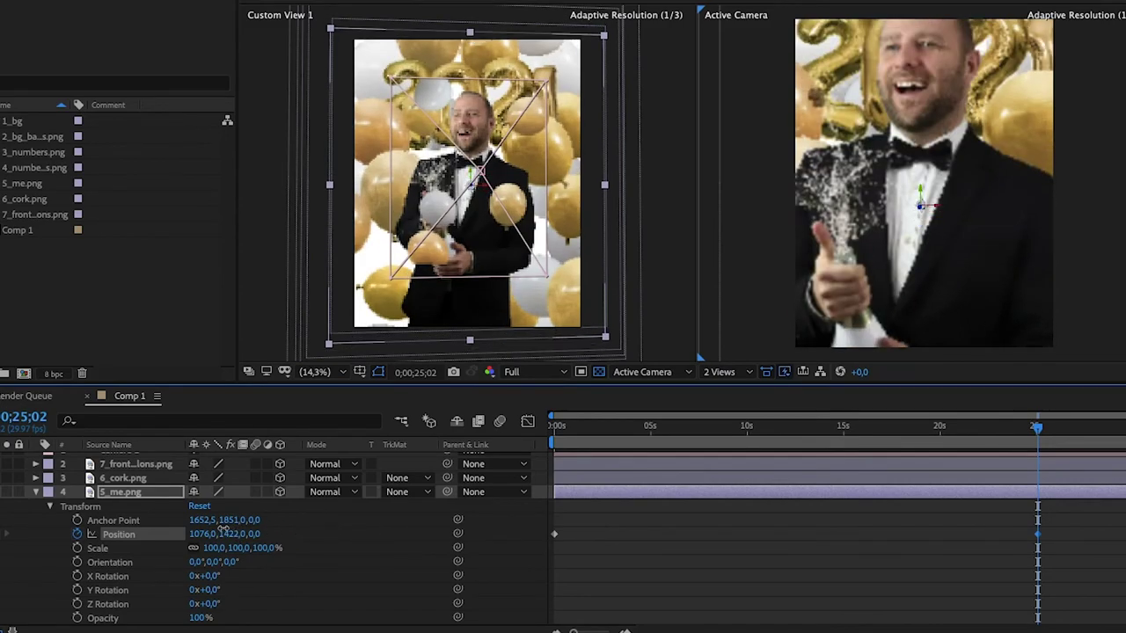
drag(224, 531, 335, 537)
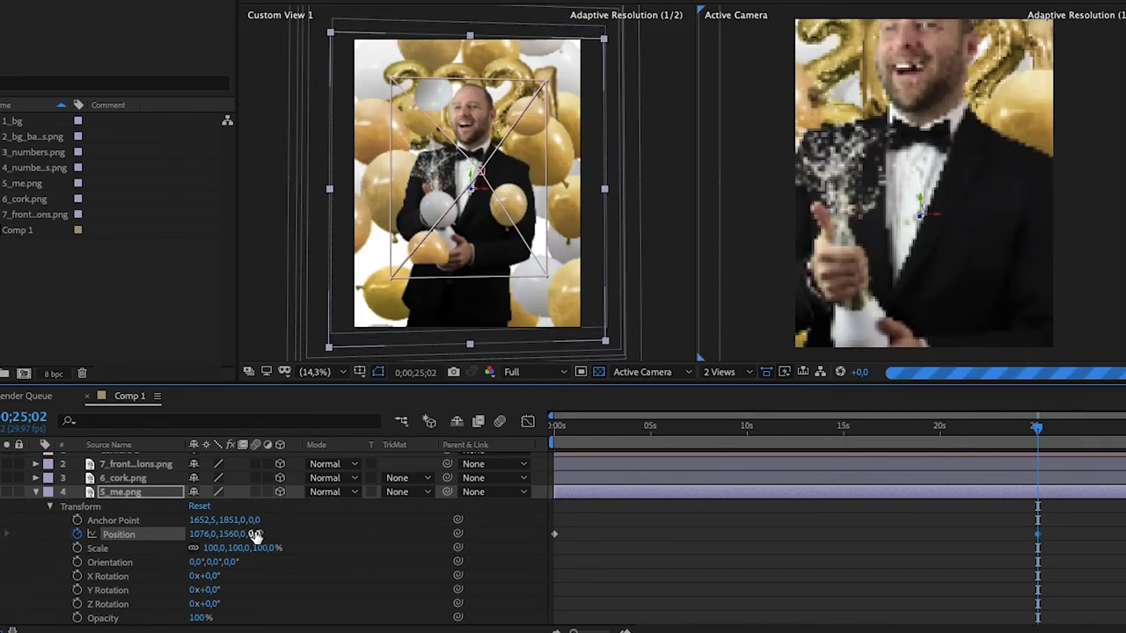
drag(256, 534, 284, 530)
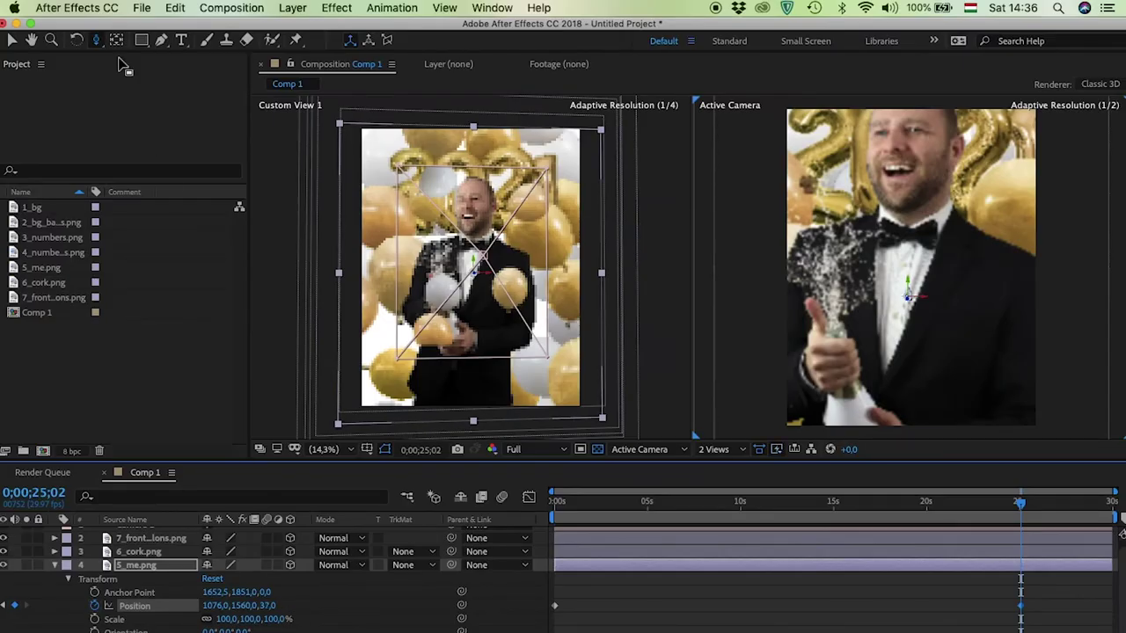
Undo the Position value changes made to 5_me at the 0;00;25;02 keyframe.
click(175, 8)
click(189, 28)
click(175, 8)
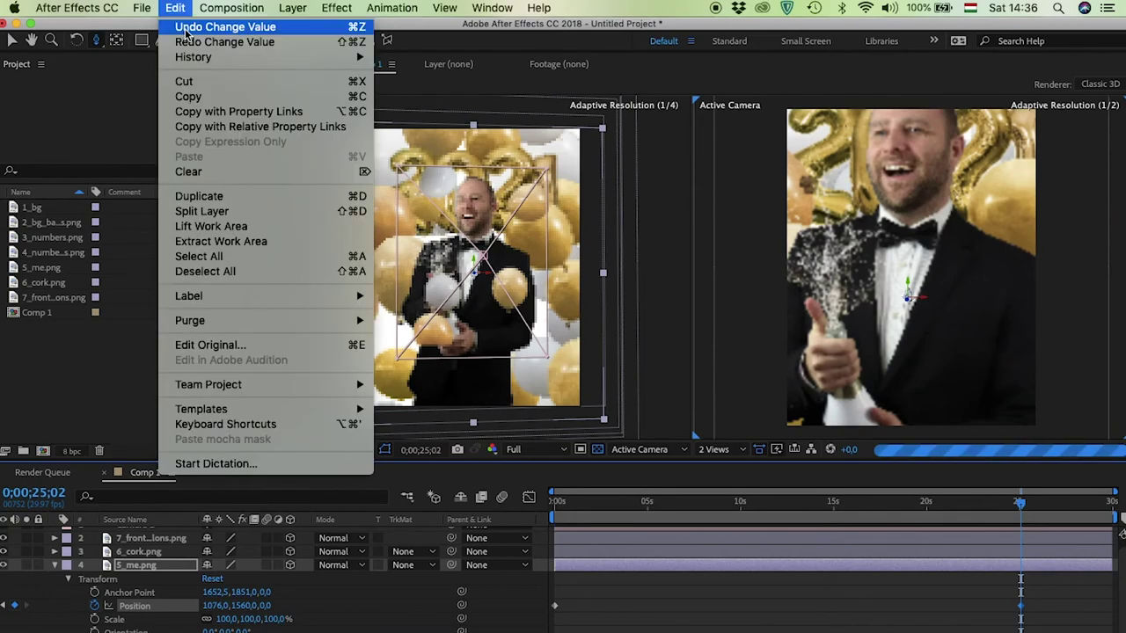
click(185, 29)
click(175, 8)
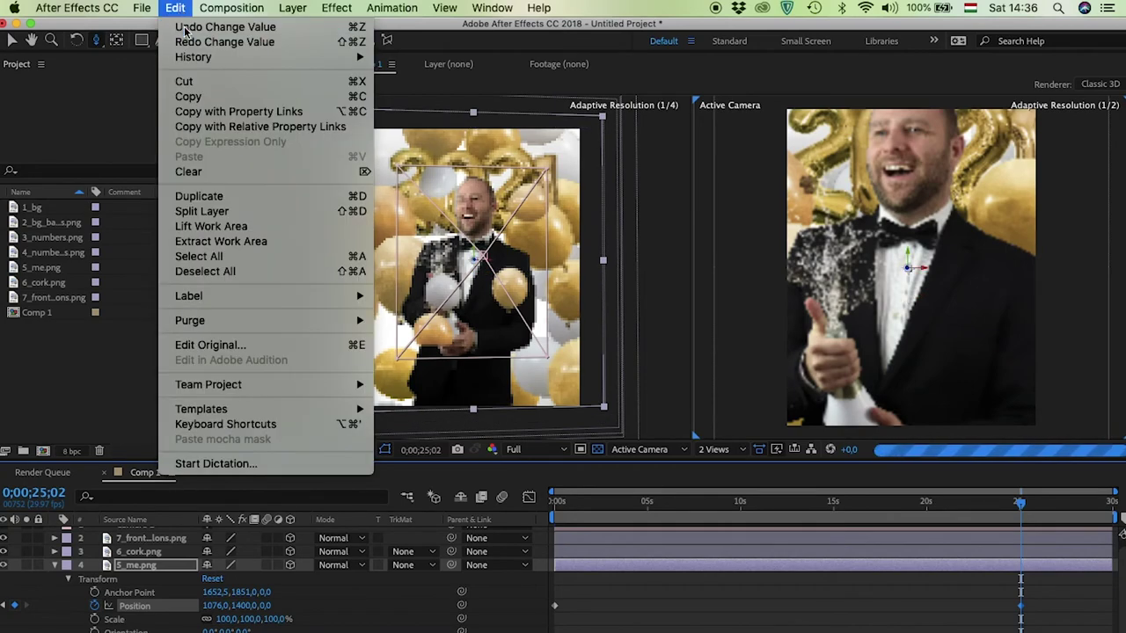
click(184, 28)
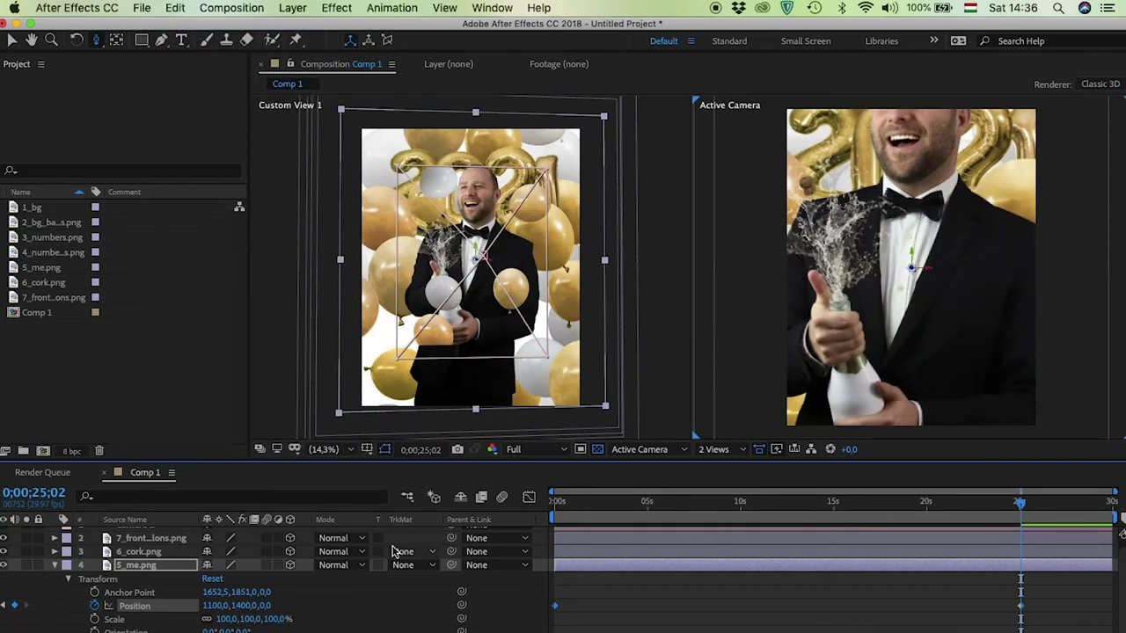
Set the Y position of 5_me to about 1761 at the 0;00;25;02 keyframe and scrub back through the animation to 0;00;01;21.
drag(249, 606, 311, 606)
drag(384, 613, 513, 622)
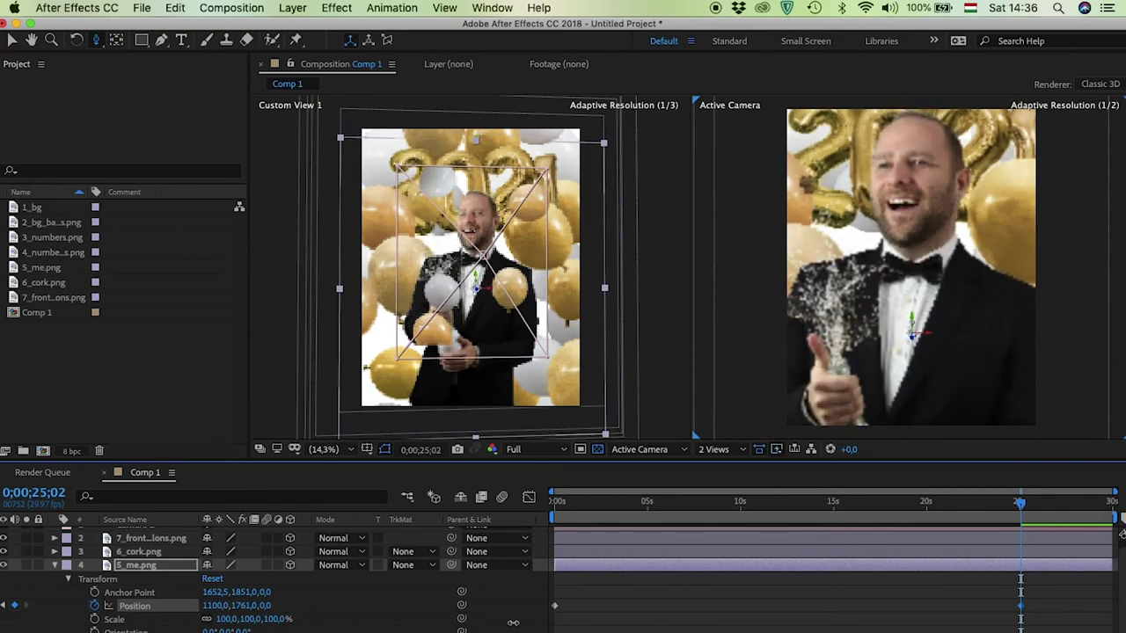
click(55, 565)
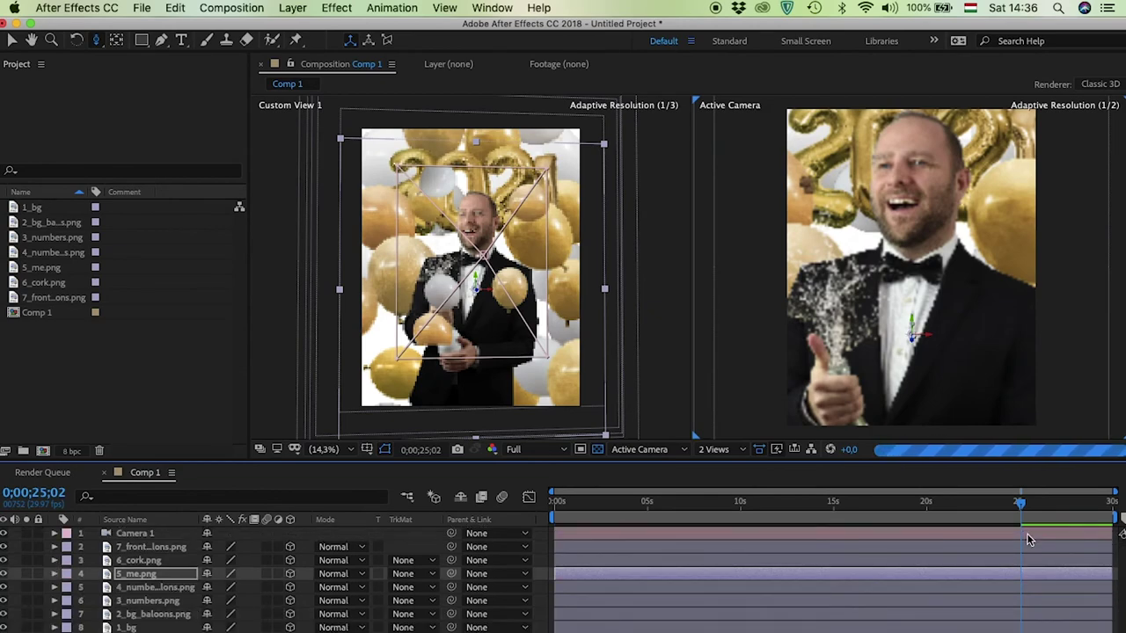
drag(1020, 506, 588, 489)
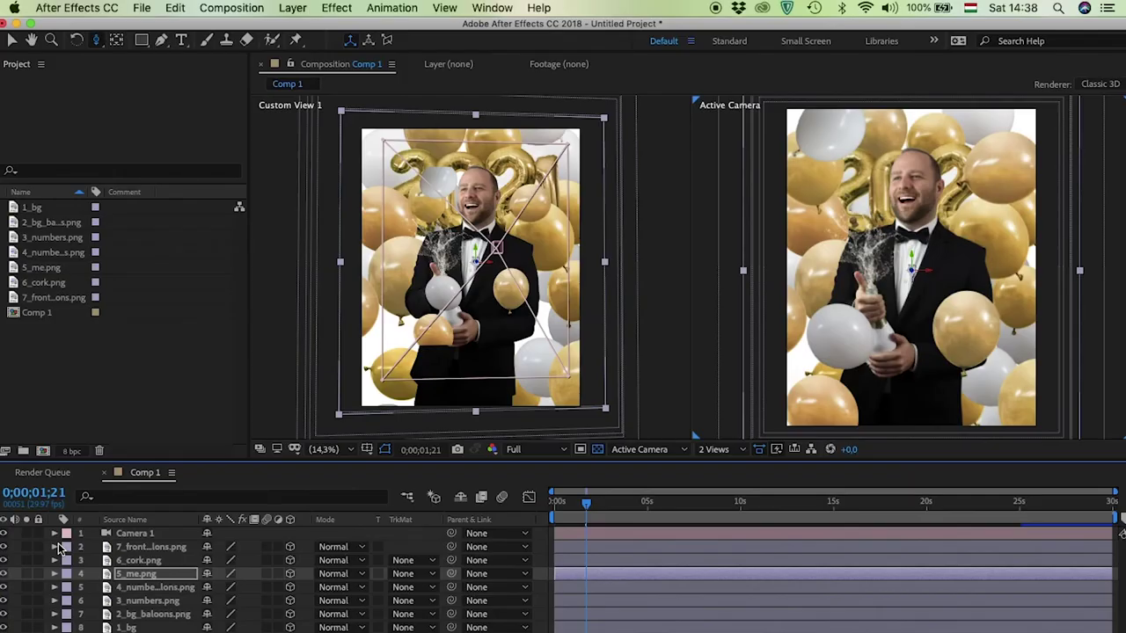
Add Comp 1 to the render queue for export.
click(145, 8)
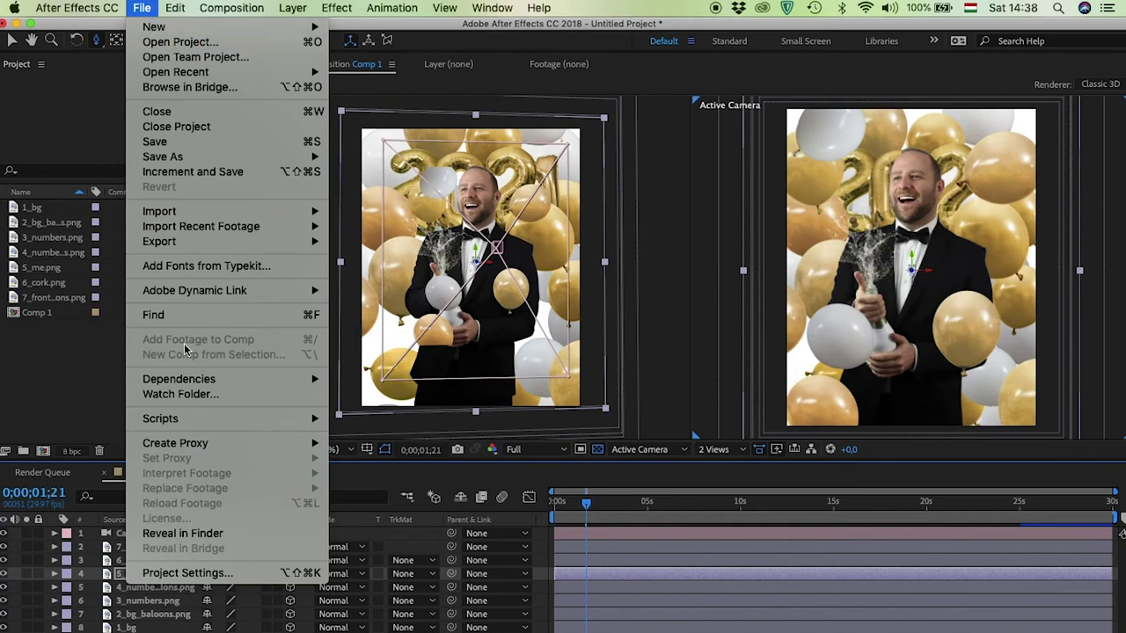
mouse_move(207, 249)
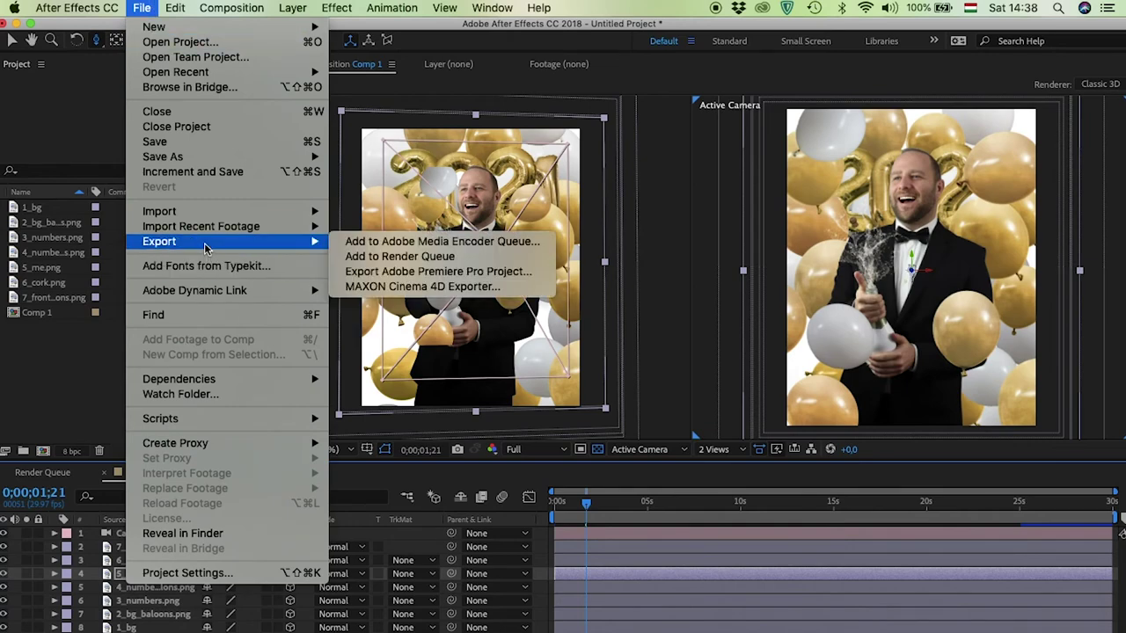
click(375, 256)
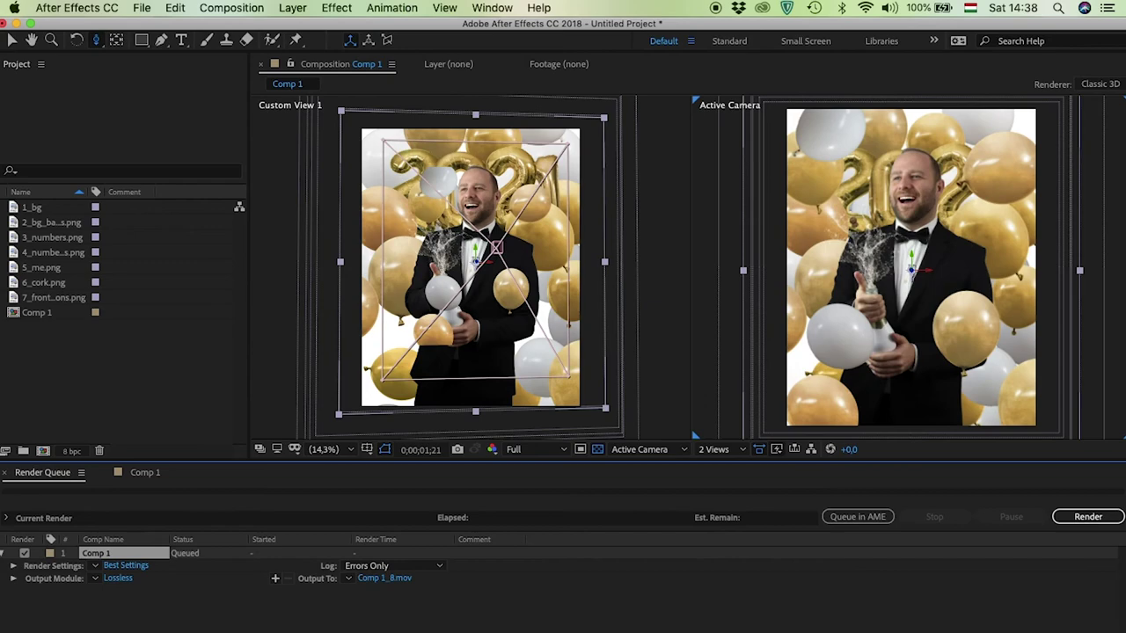